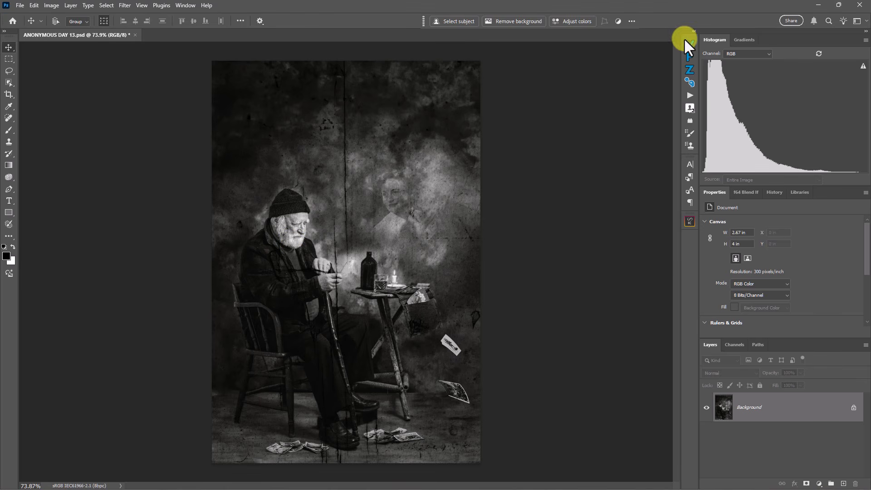
- Run the Tone Navigation Map action, compare the image with and without the map, and leave the Viewer Navigation Map group hidden
left_click(689, 96)
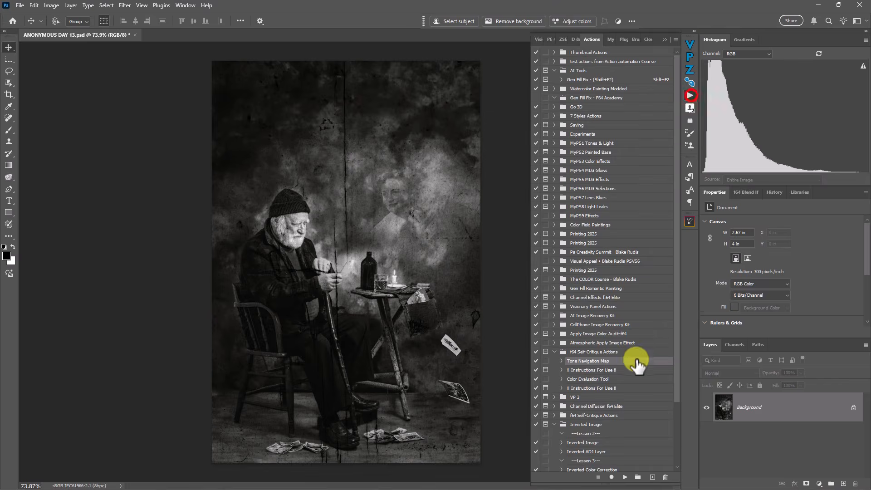
left_click(624, 477)
left_click(663, 39)
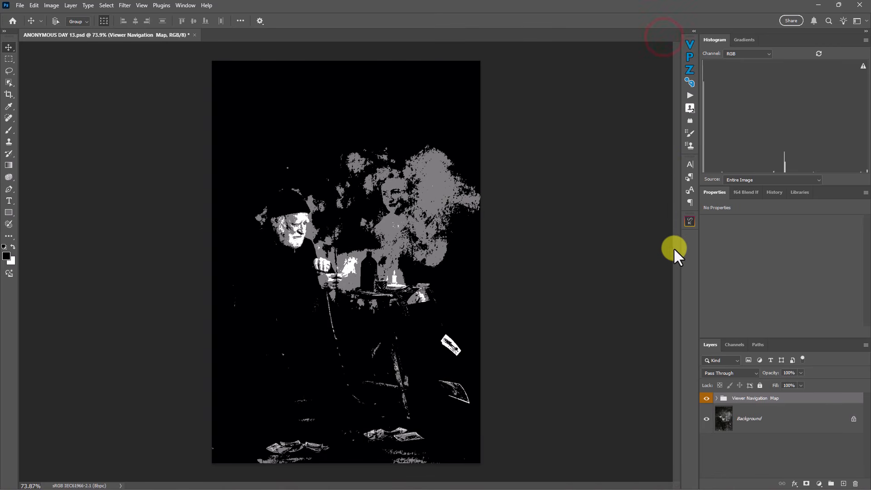
left_click(705, 398)
left_click(706, 398)
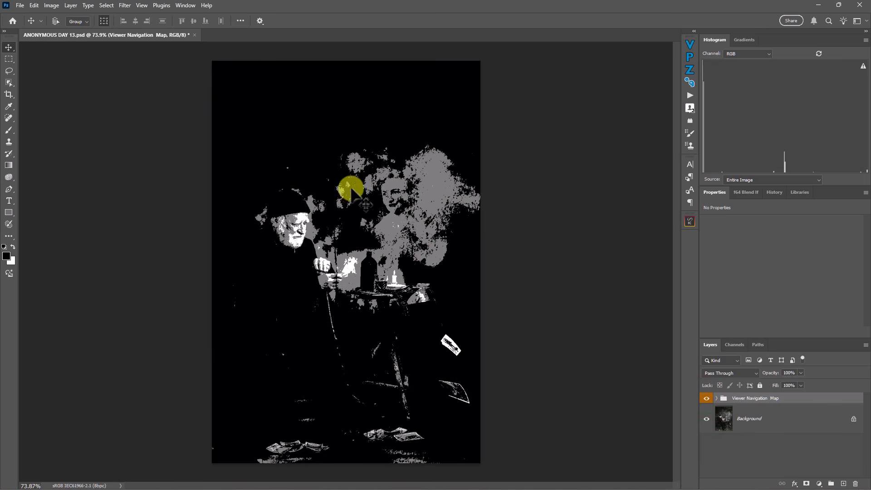
left_click(706, 399)
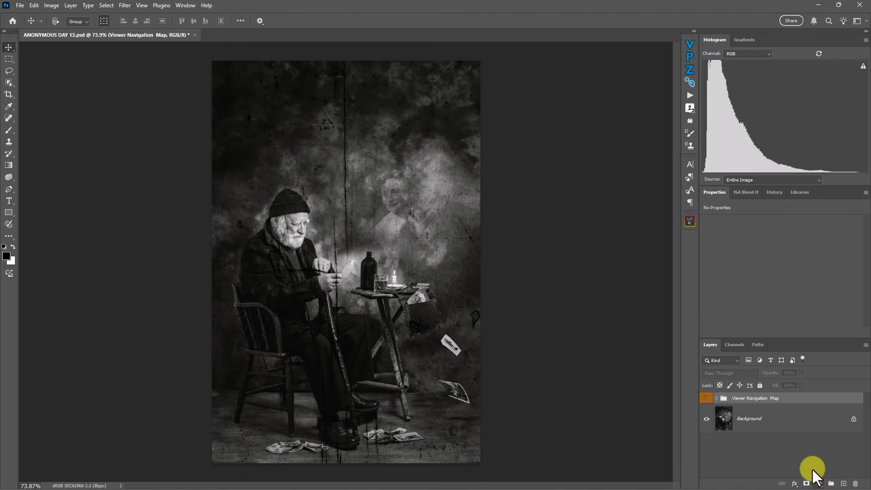
left_click(689, 44)
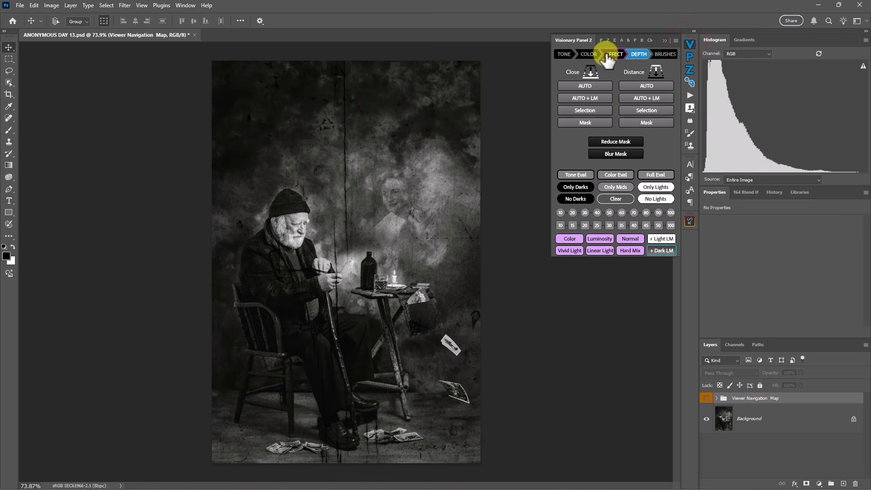
left_click(609, 54)
left_click(661, 81)
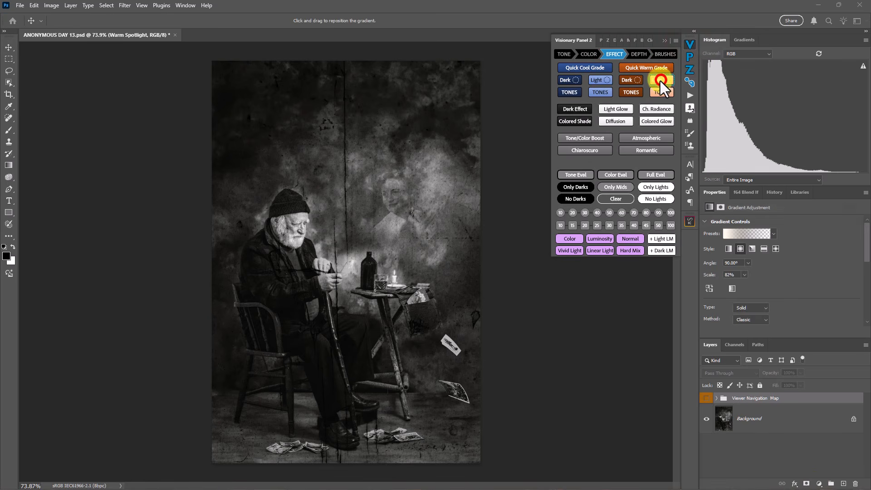
left_click(850, 86)
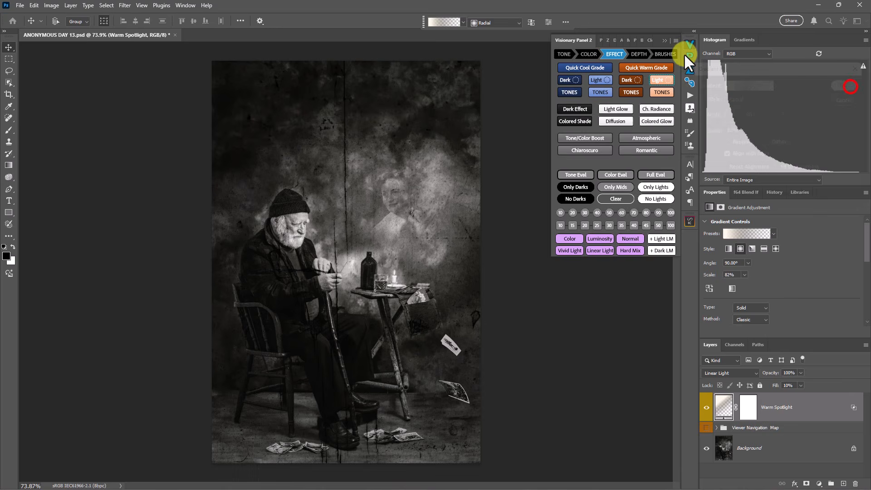
left_click(662, 44)
key("Delete")
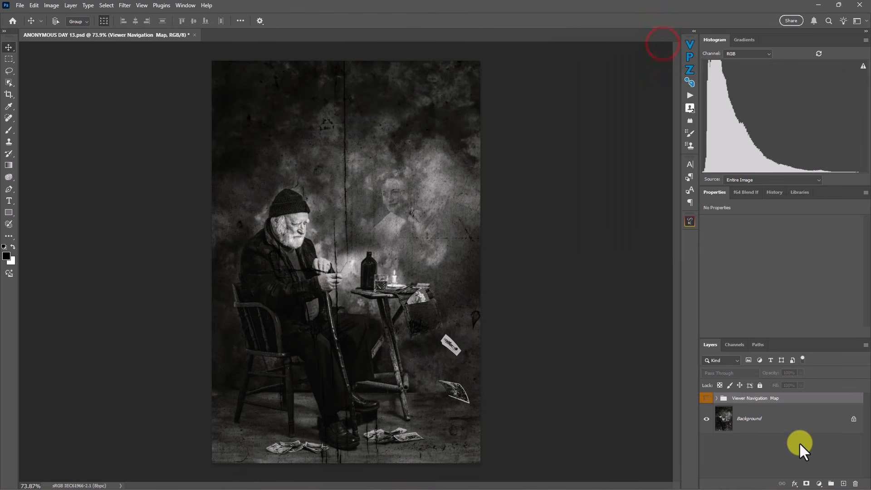
- Add a Gradient Fill layer directly above the Background that fades from near-white f1f1f1 to transparent
left_click(791, 415)
left_click(819, 484)
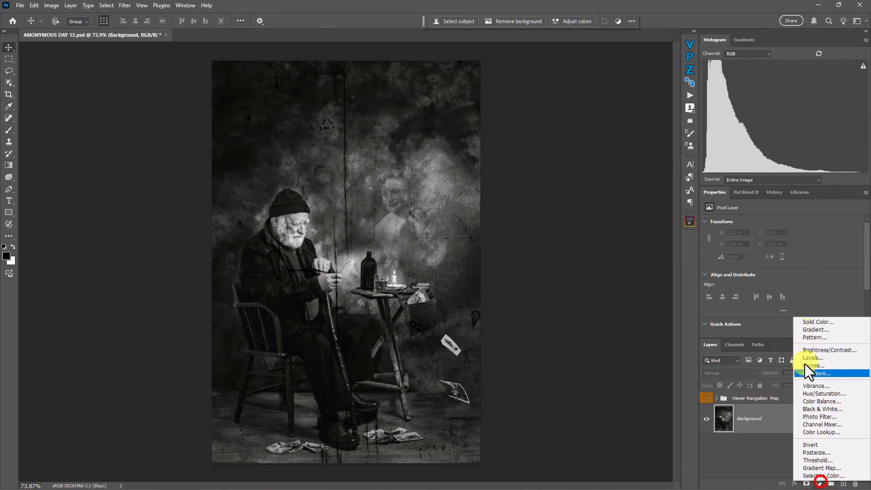
left_click(806, 331)
left_click(740, 79)
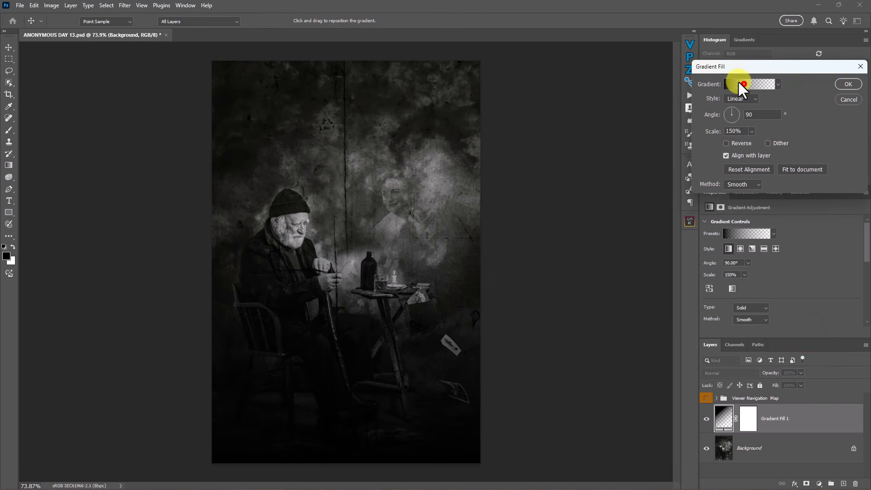
left_click_drag(451, 146, 433, 122)
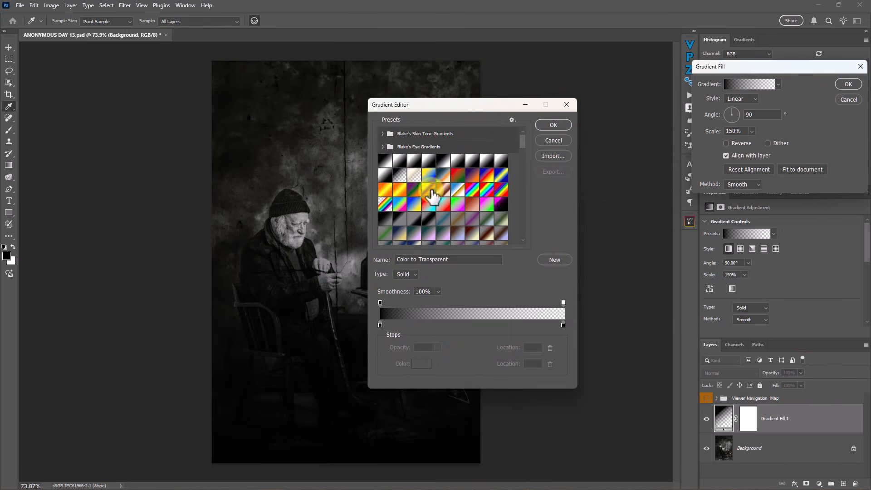
double_click(379, 325)
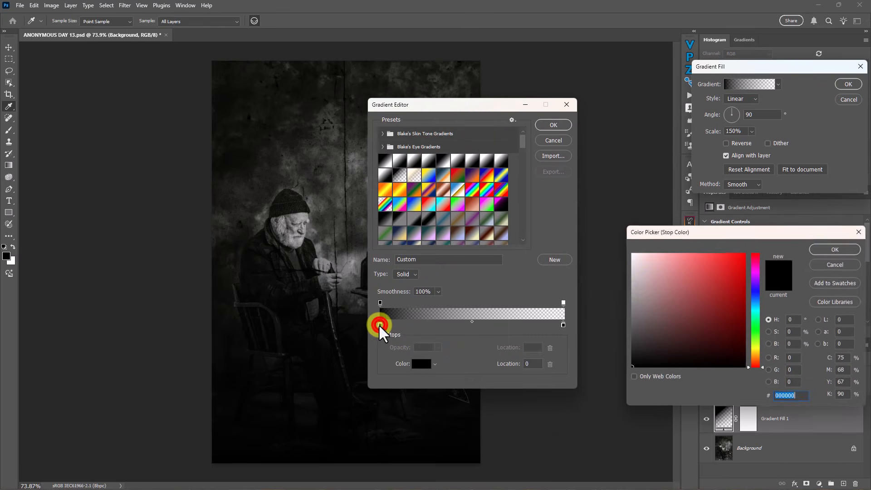
left_click_drag(647, 291, 631, 258)
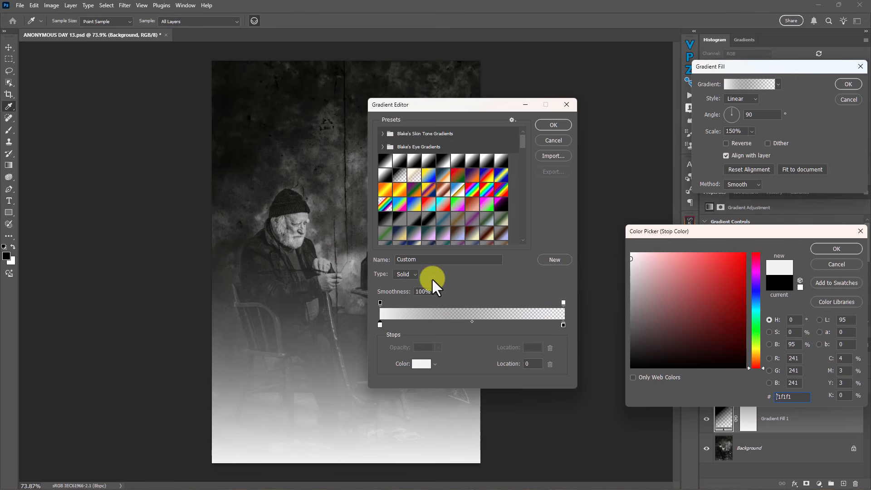
left_click(834, 245)
left_click(554, 125)
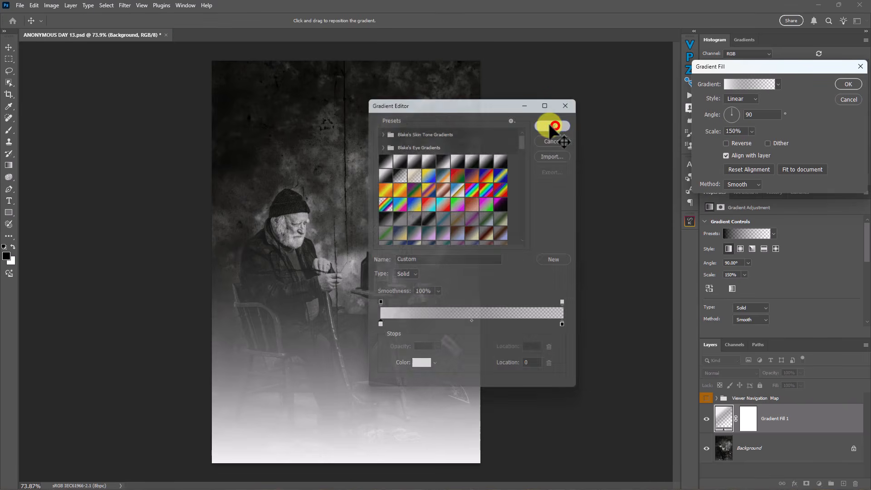
- Make the gradient fill radial and move its bright center onto the ghostly figure in the background
left_click(721, 420)
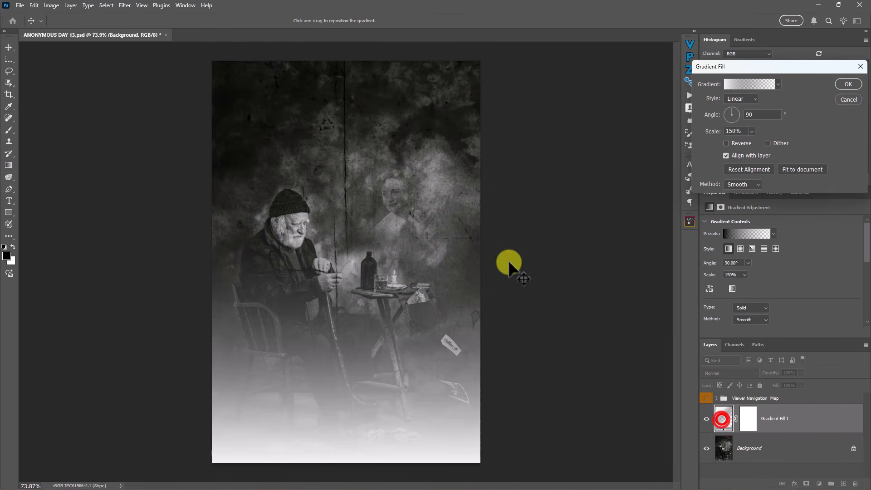
left_click_drag(755, 64, 562, 89)
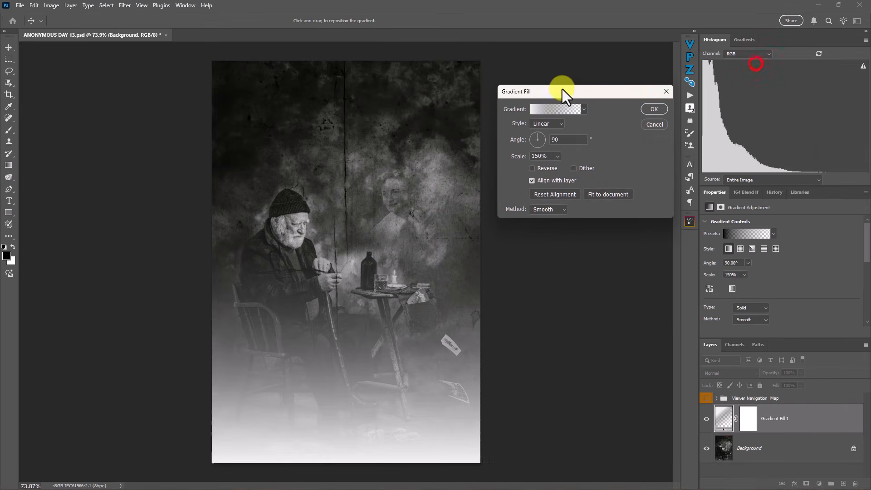
left_click(554, 122)
left_click(550, 137)
left_click_drag(325, 250, 398, 211)
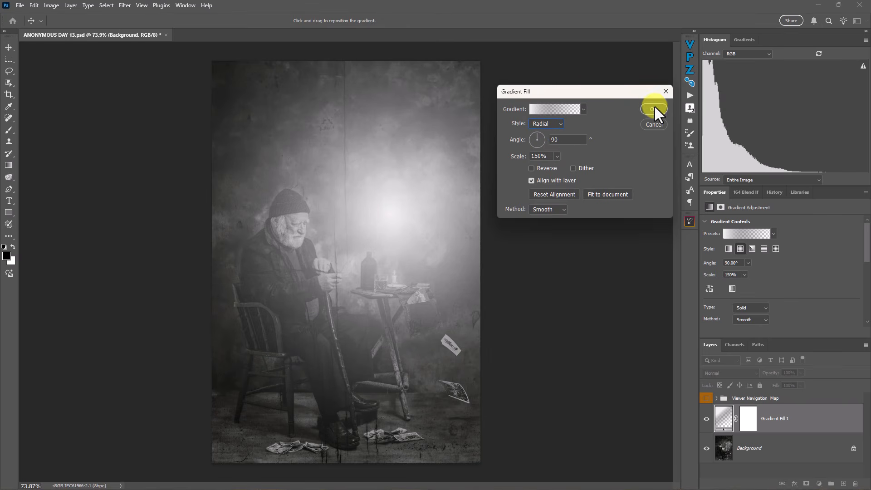
- Try a gradient scale of 100%, settle on 115%, and accept the gradient fill
left_click(546, 158)
type("100")
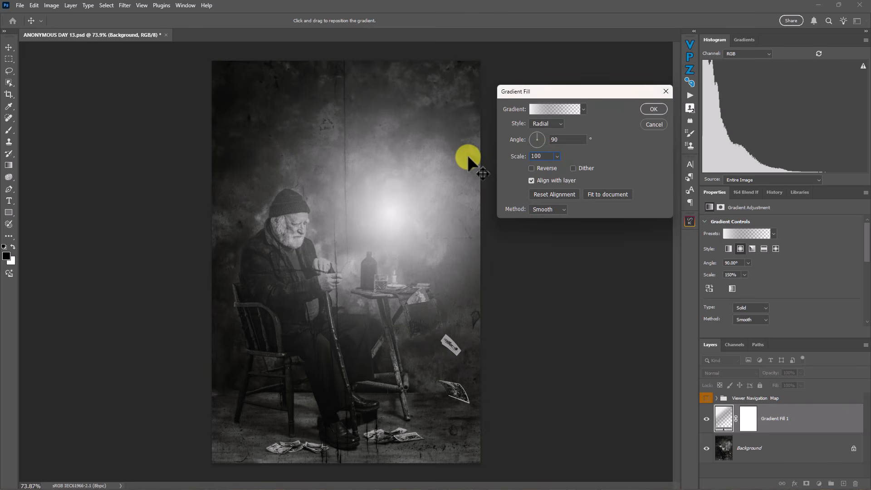
left_click(548, 156)
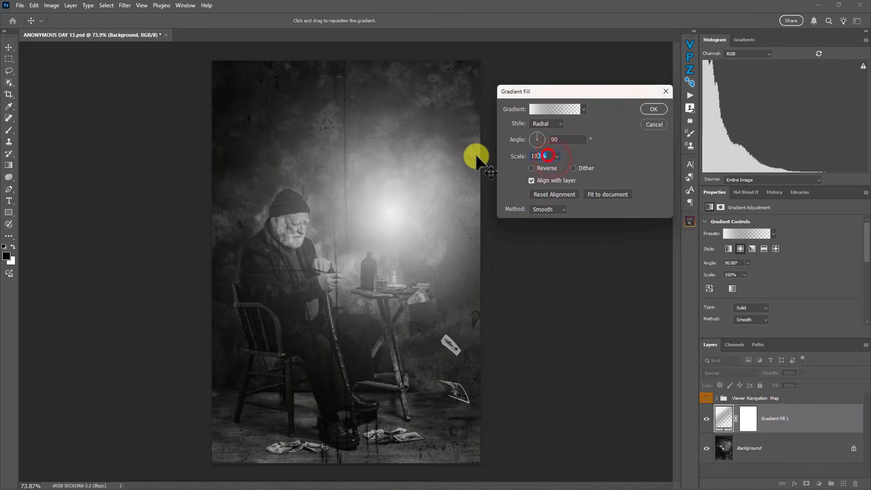
type("115")
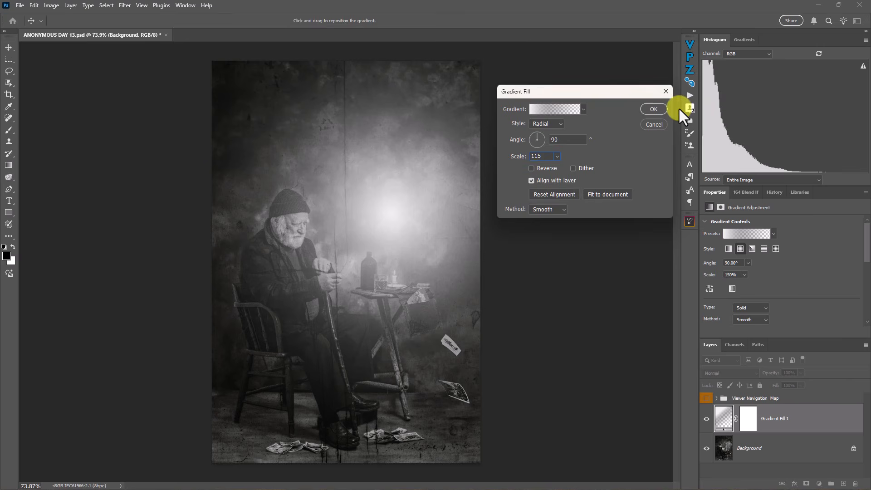
left_click(653, 108)
- Set the gradient fill layer's blend mode to Linear Light and lower its fill to 13%
left_click(729, 370)
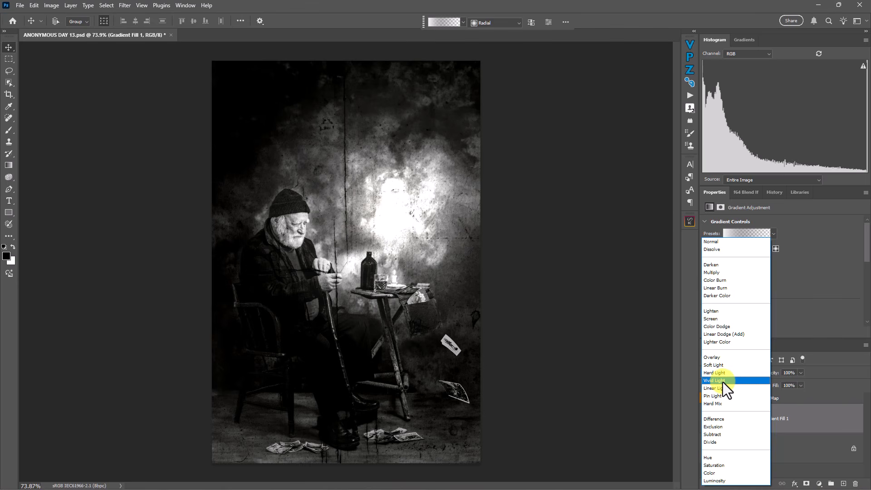
left_click(723, 388)
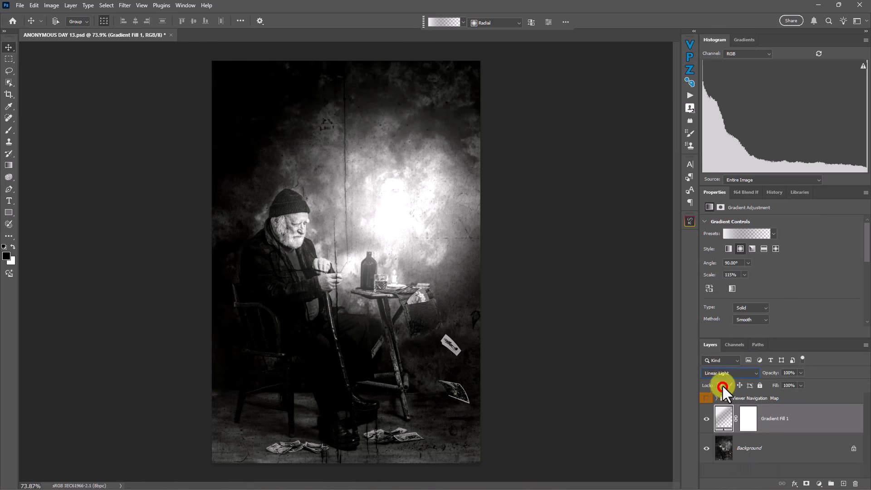
left_click(800, 385)
left_click_drag(736, 389, 764, 393)
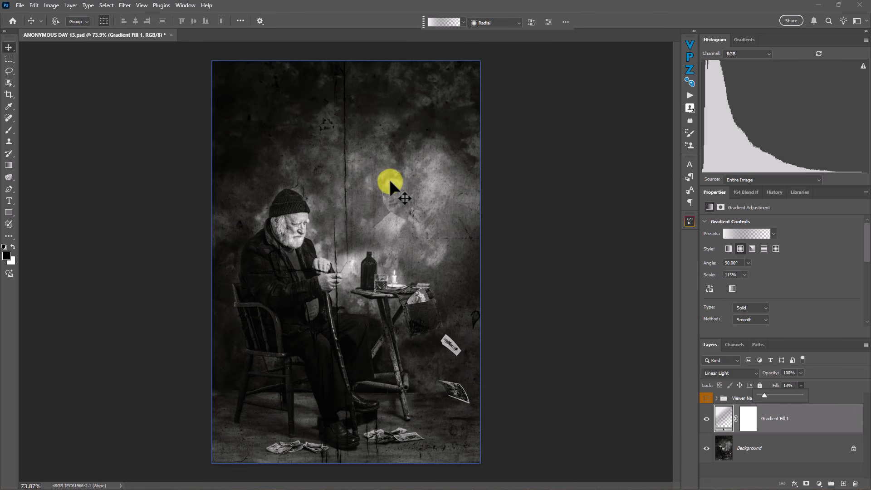
- Raise the gradient layer's fill to 21% using the displayed navigation map, then hide the map and compare the image without the gradient
left_click(706, 398)
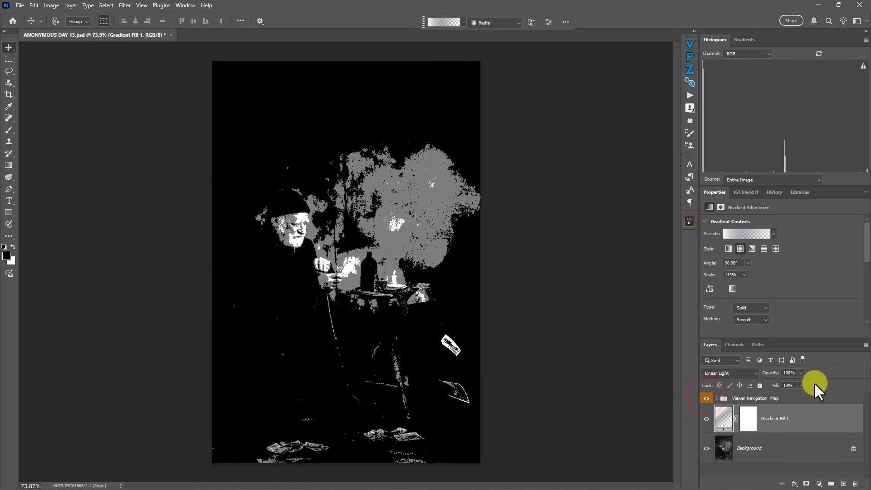
left_click(724, 419)
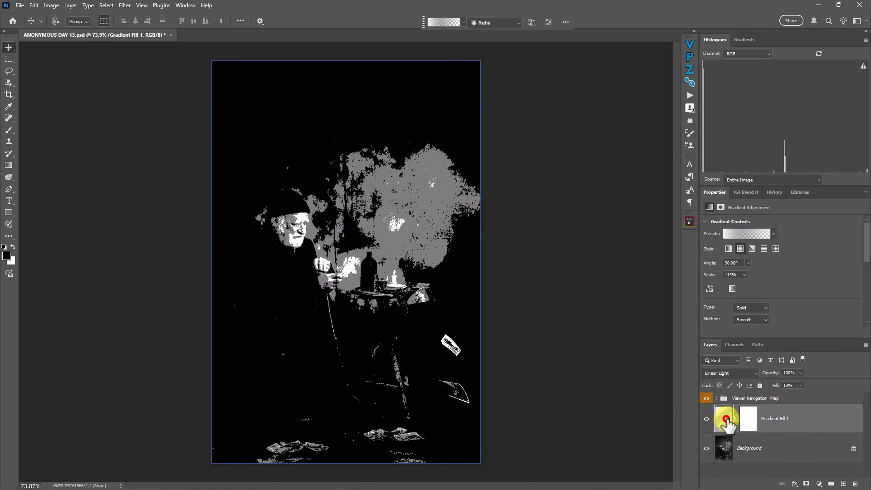
left_click(800, 384)
left_click_drag(803, 395, 804, 392)
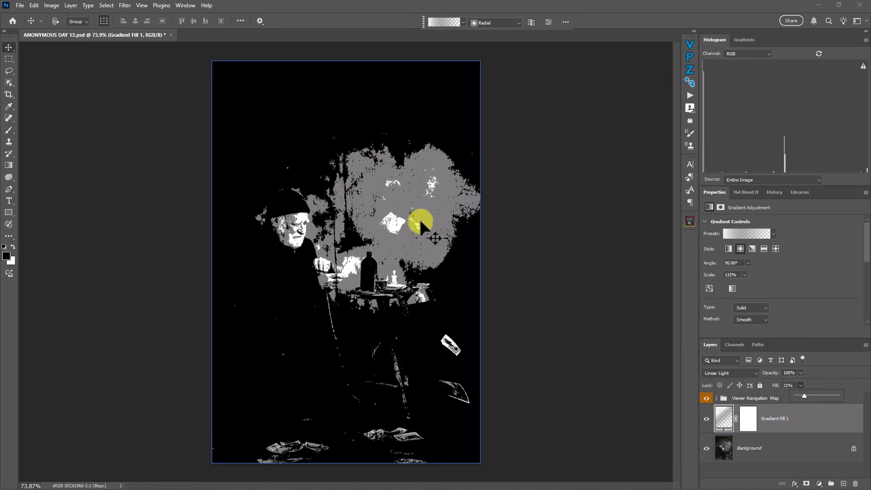
left_click(705, 398)
left_click(707, 415)
left_click(707, 416)
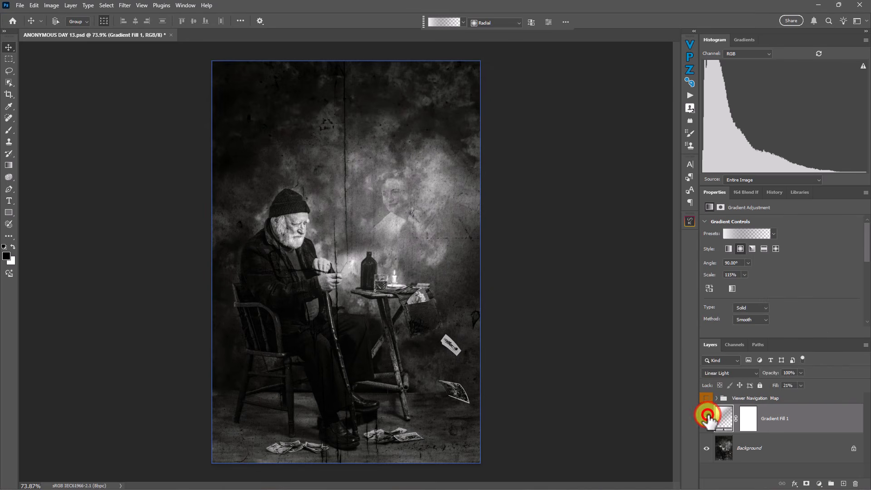
- Split the gradient layer's Blend If underlying dark slider to 14 / 75 to protect the shadows, and compare before and after
double_click(831, 423)
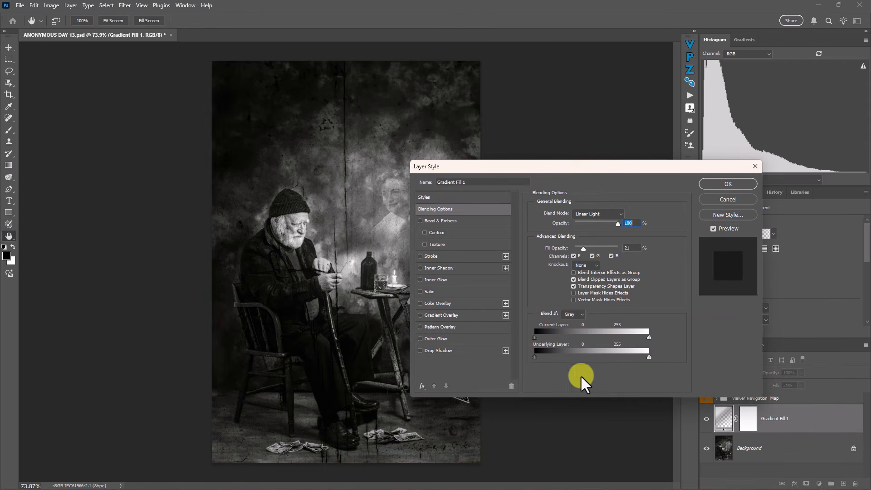
mouse_move(534, 357)
left_mouse_down()
mouse_move(565, 357)
mouse_move(562, 349)
mouse_move(541, 354)
left_mouse_up()
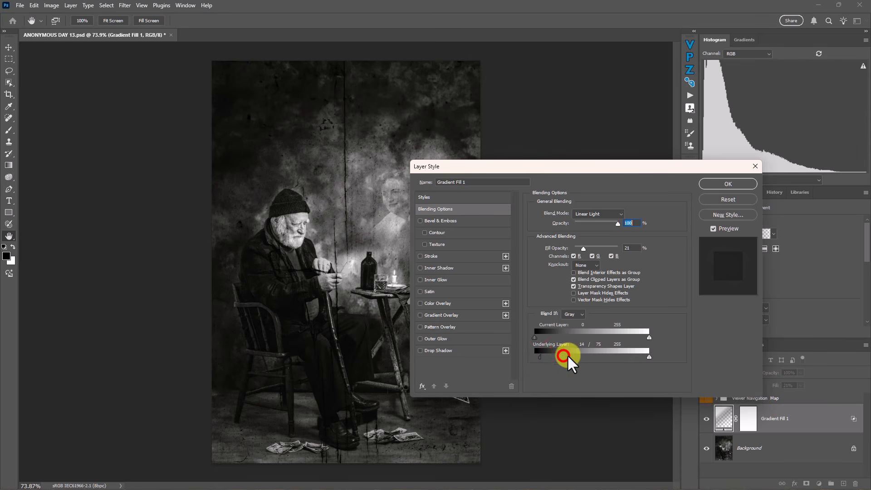
key("Return")
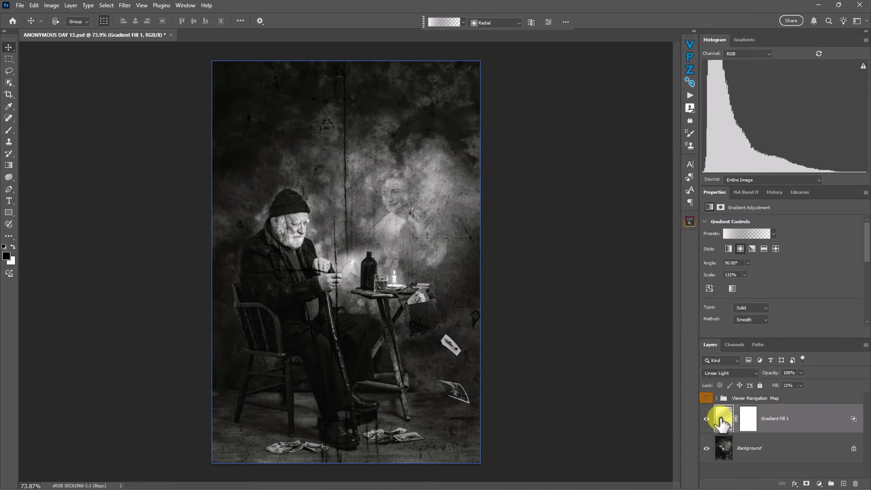
left_click(707, 416)
left_click(706, 416)
- Reopen the gradient fill, reposition its radial glow over the ghostly figure, and accept it
double_click(722, 417)
left_click_drag(437, 233, 393, 206)
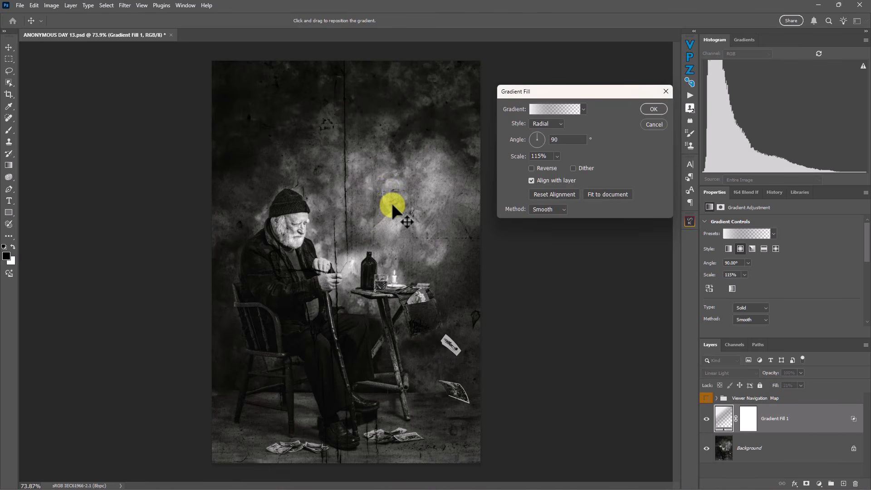
key("Return")
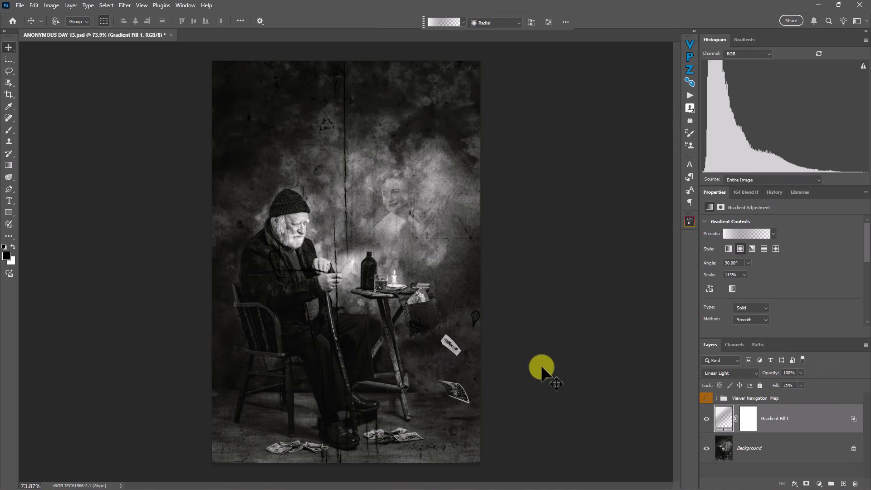
- Examine the chair, table and floor area with the gradient fill layer switched off and on
left_click_drag(722, 449, 416, 404)
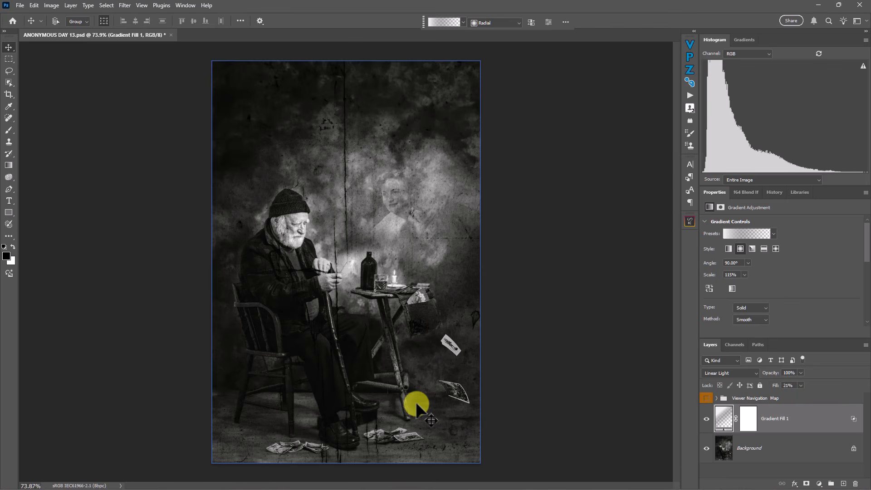
left_click_drag(430, 387, 458, 394)
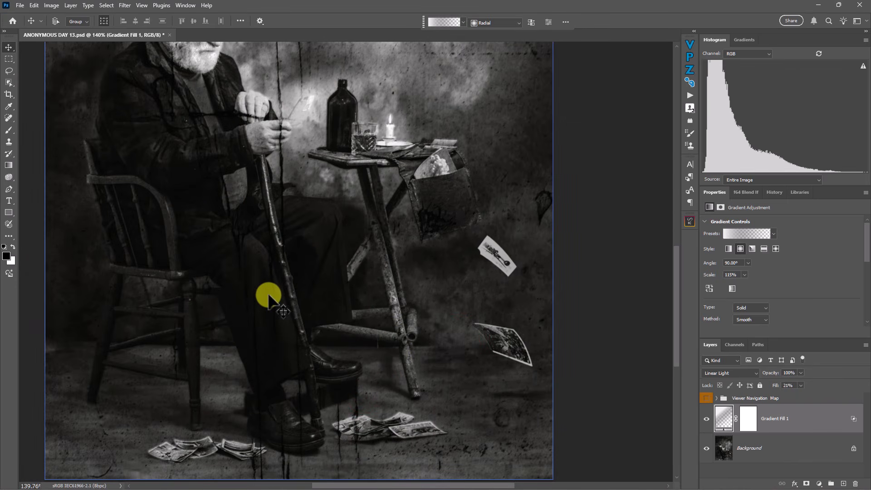
left_click(703, 418)
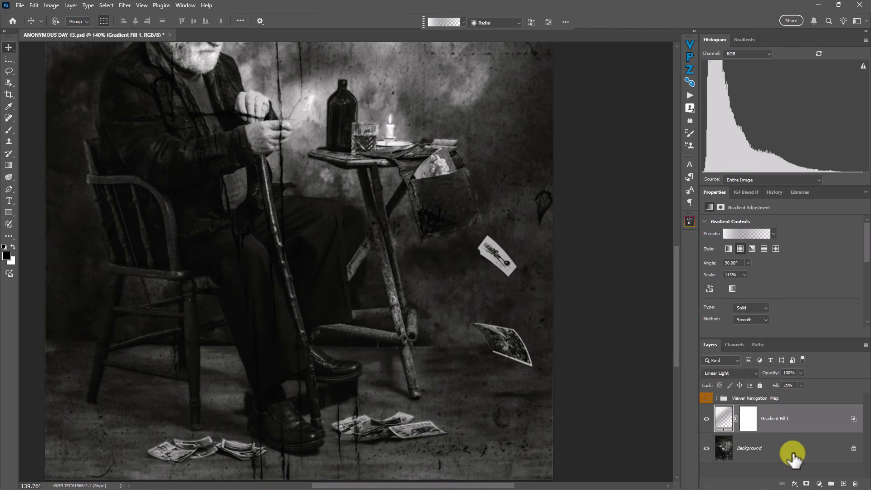
- Add a blank layer directly above the Background and choose a textured cloud-like brush from the Visionary Panel's brush set
left_click(790, 451)
left_click(843, 483)
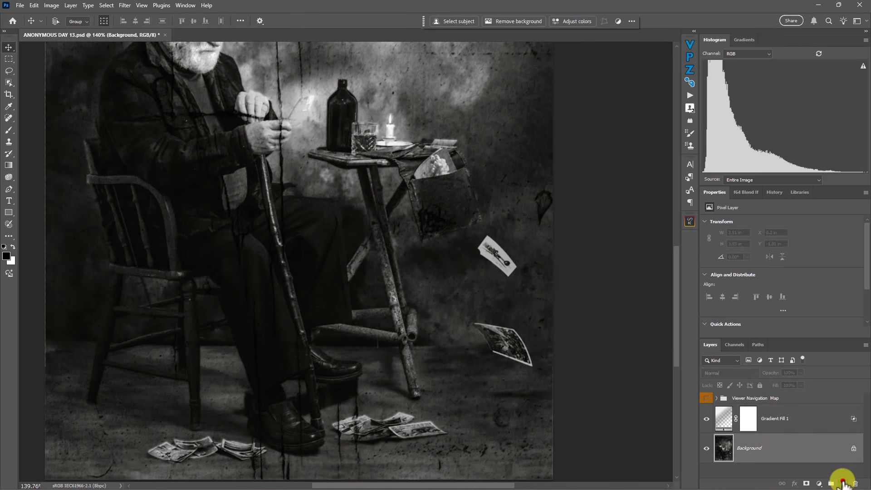
left_click(690, 44)
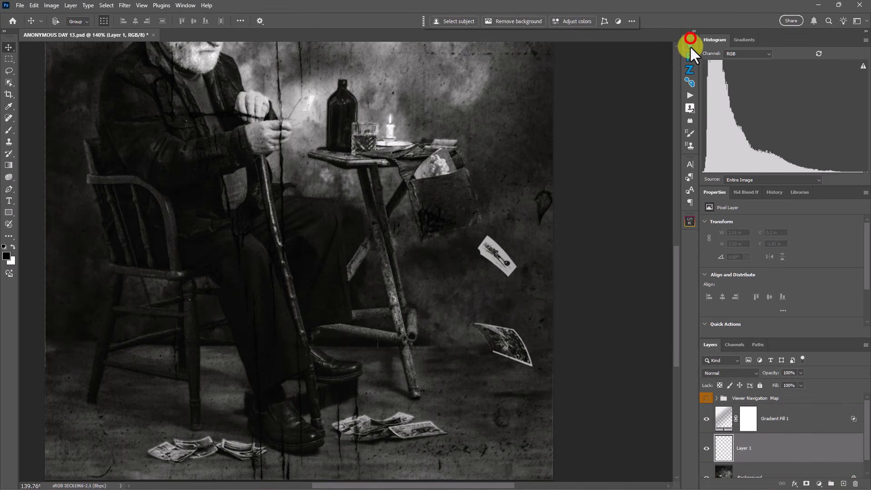
left_click(659, 54)
left_click(595, 71)
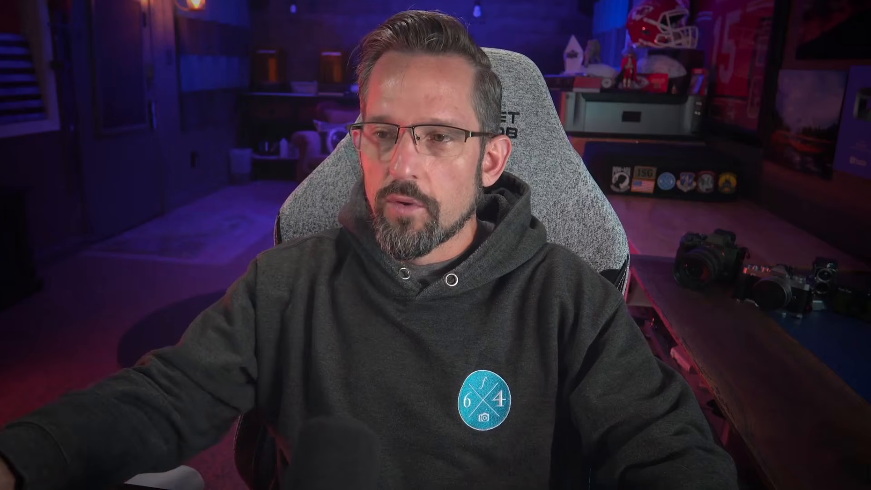
left_click(586, 77)
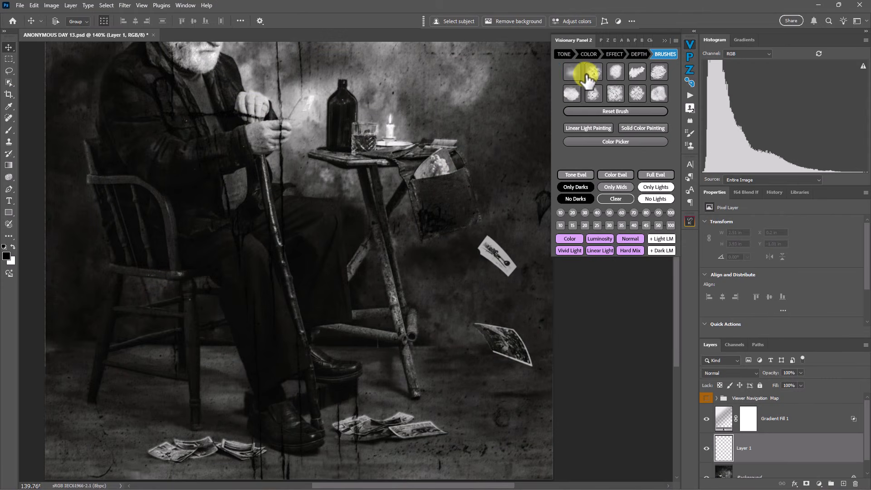
left_click(663, 42)
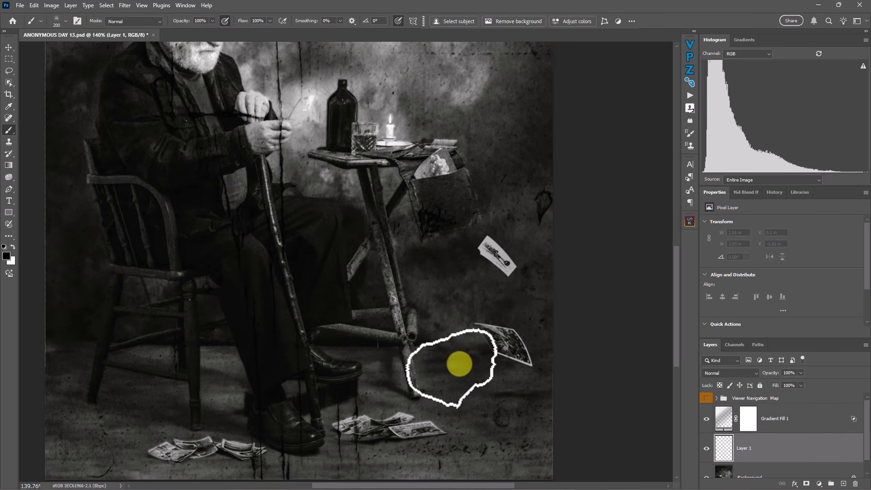
- Paint sampled dark tones over the wall-floor line between the table leg and the lower falling photo, using a 300 px brush
left_click(452, 332, "alt")
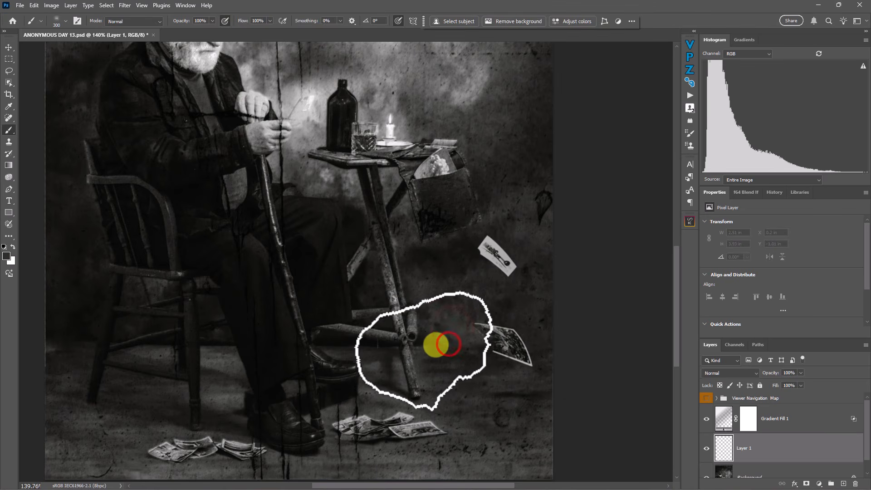
left_click(476, 367, "alt")
left_click(447, 348)
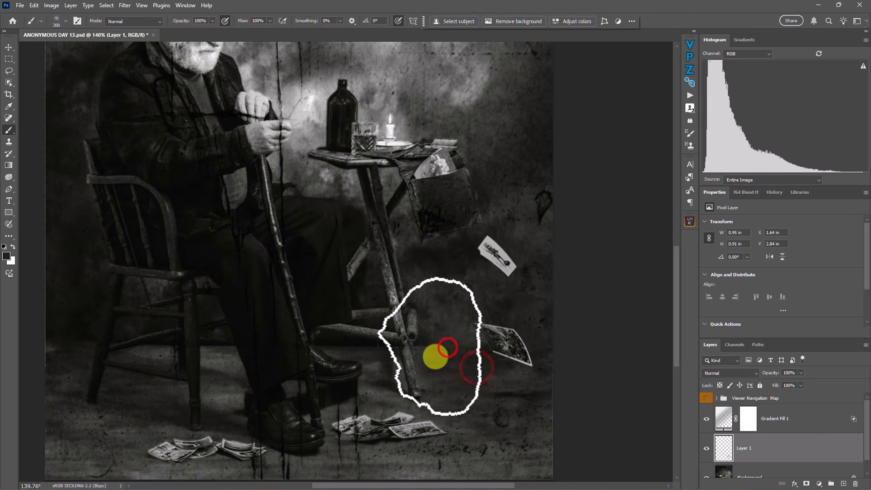
left_click(469, 358)
left_click(450, 369)
left_click(464, 376)
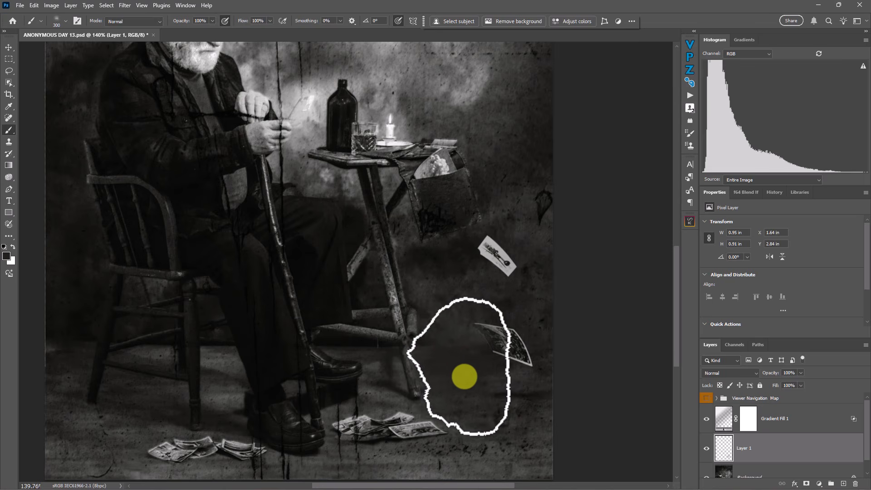
left_click(438, 368, "alt")
left_click(427, 341)
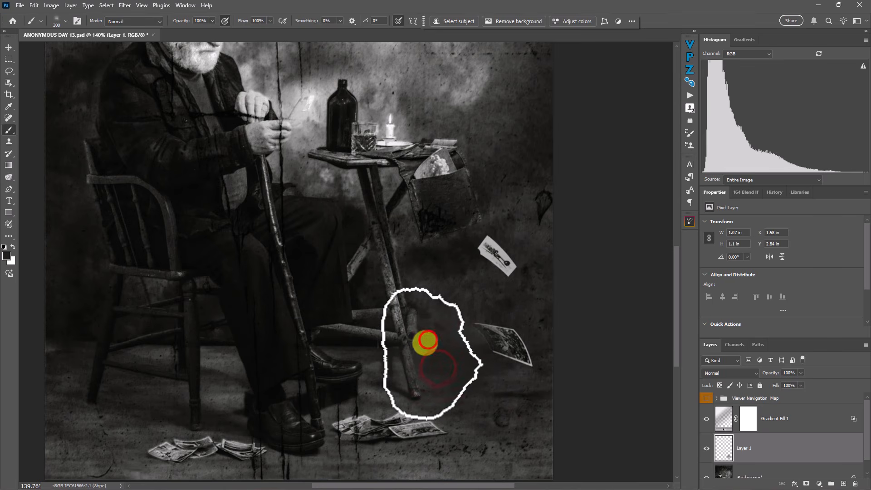
- Reduce the brush to 150 px and blend the floor line near the picture's right edge and between the table legs and shoe
key("bracketleft")
key("bracketleft")
key("bracketleft")
key("bracketleft")
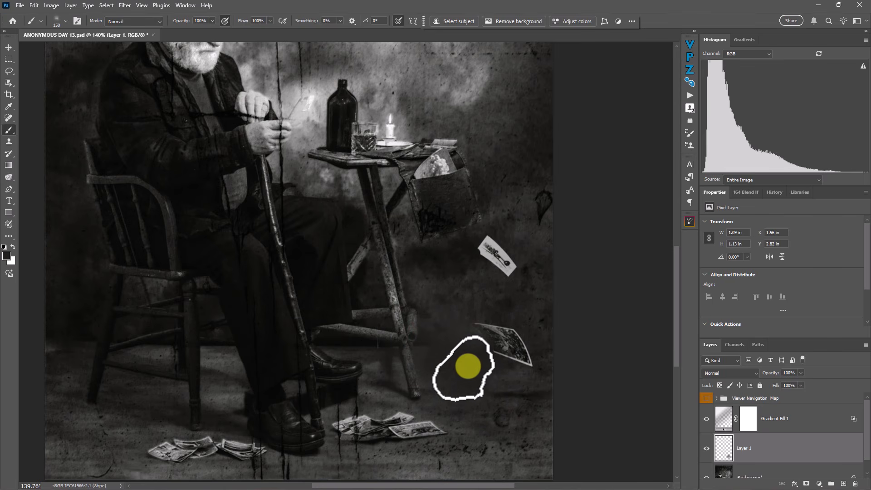
left_click(545, 336, "alt")
left_click(542, 352)
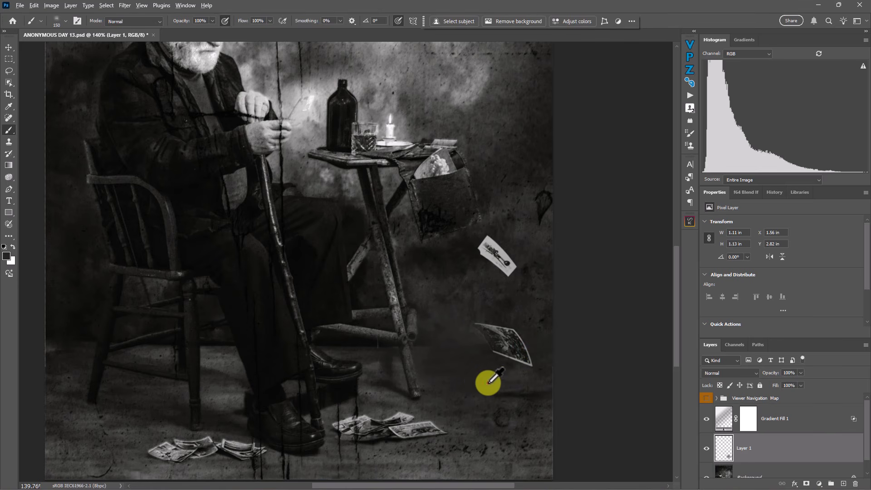
mouse_move(486, 381)
left_mouse_down()
mouse_move(459, 349)
mouse_move(417, 357)
mouse_move(340, 337)
mouse_move(343, 349)
mouse_move(351, 347)
mouse_move(339, 344)
mouse_move(392, 351)
mouse_move(368, 345)
left_mouse_up()
left_click(343, 339, "alt")
mouse_move(372, 342)
left_mouse_down()
mouse_move(429, 351)
mouse_move(324, 346)
mouse_move(384, 350)
mouse_move(360, 352)
left_mouse_up()
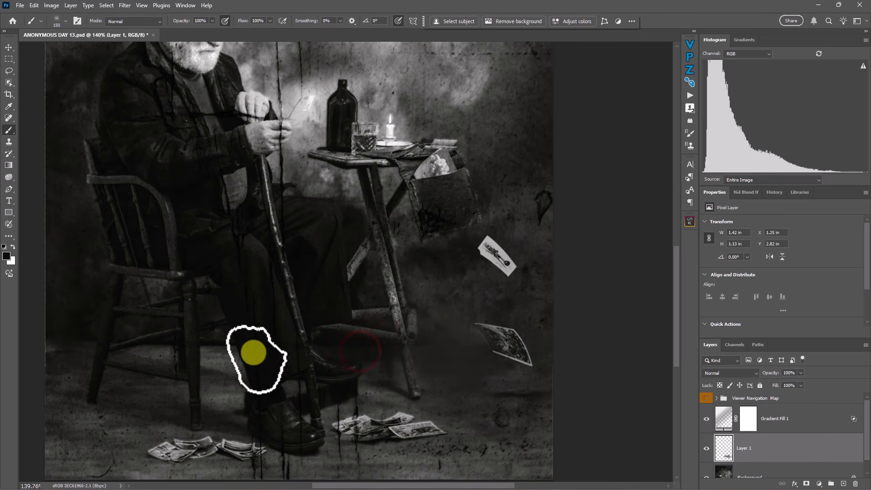
- Paint sampled tones over the floor line between the man's trouser leg and the chair, and between the chair legs
left_click(222, 336, "alt")
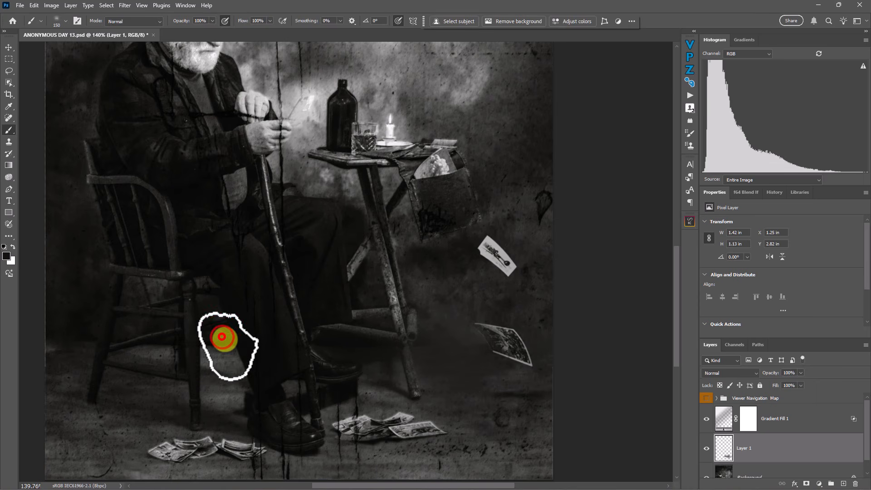
mouse_move(223, 337)
left_mouse_down()
mouse_move(218, 356)
mouse_move(208, 349)
mouse_move(217, 362)
mouse_move(227, 357)
mouse_move(224, 337)
mouse_move(229, 355)
mouse_move(220, 321)
mouse_move(238, 381)
mouse_move(255, 352)
mouse_move(229, 398)
mouse_move(221, 359)
mouse_move(231, 388)
mouse_move(201, 348)
mouse_move(245, 352)
left_mouse_up()
left_click(142, 385, "alt")
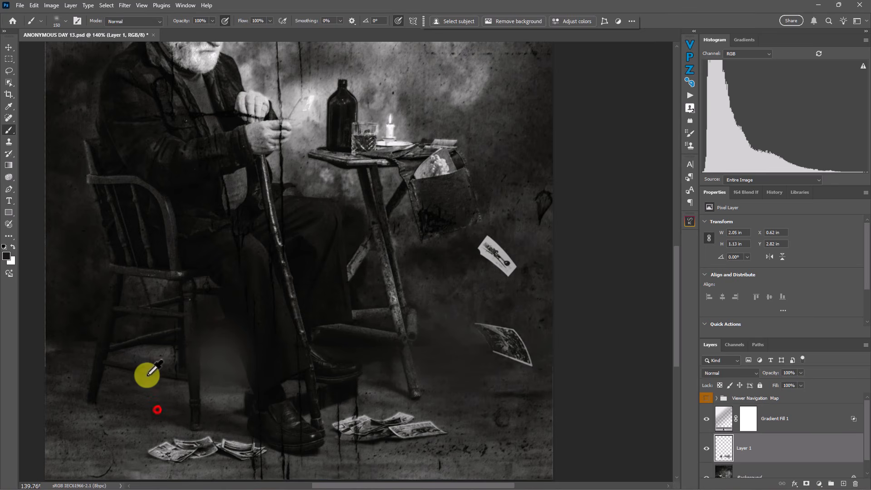
mouse_move(155, 349)
left_mouse_down()
mouse_move(167, 349)
mouse_move(155, 351)
left_mouse_up()
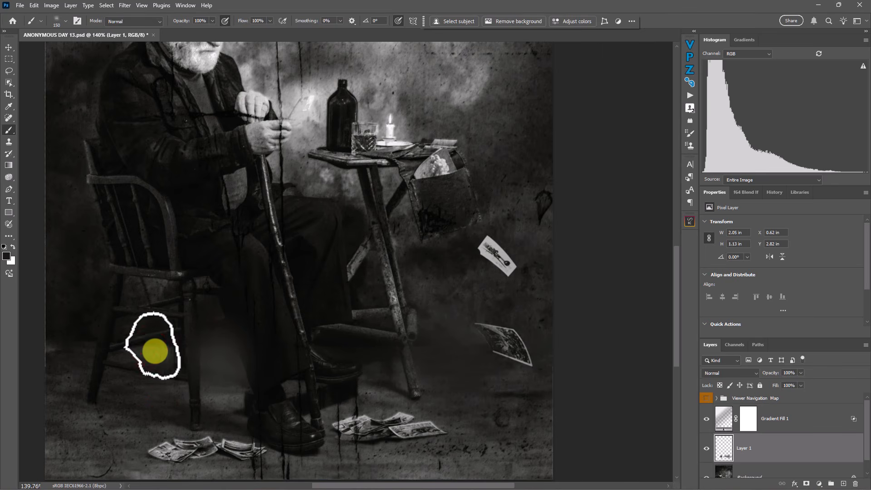
- Soften the floor line at the picture's left edge and beneath the chair with sampled dark wall and floor tones
left_click(74, 317, "alt")
mouse_move(85, 344)
left_mouse_down()
mouse_move(55, 353)
mouse_move(67, 358)
left_mouse_up()
left_click(82, 318, "alt")
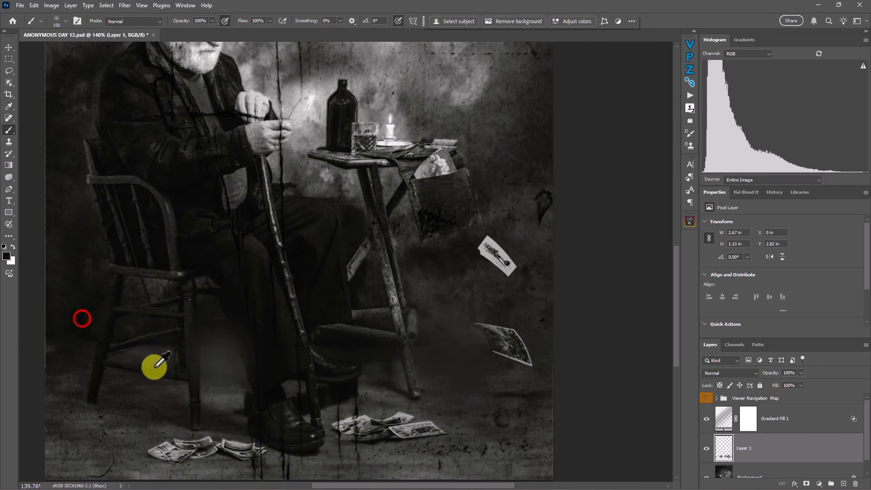
left_click(154, 356, "alt")
left_click(75, 310, "alt")
mouse_move(157, 361)
left_mouse_down()
mouse_move(210, 376)
mouse_move(217, 360)
mouse_move(231, 368)
left_mouse_up()
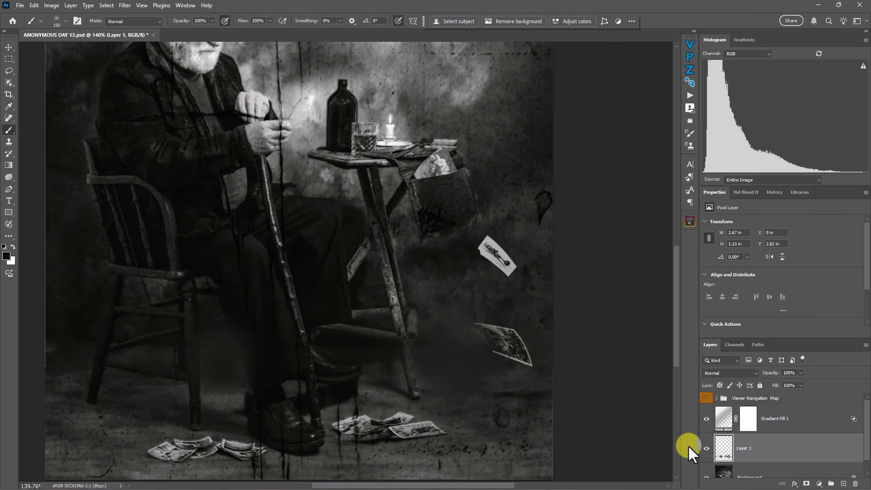
- Compare the floor line with the painted layer switched off and on
left_click(707, 447)
left_click(707, 448)
left_click(707, 447)
left_click(707, 447)
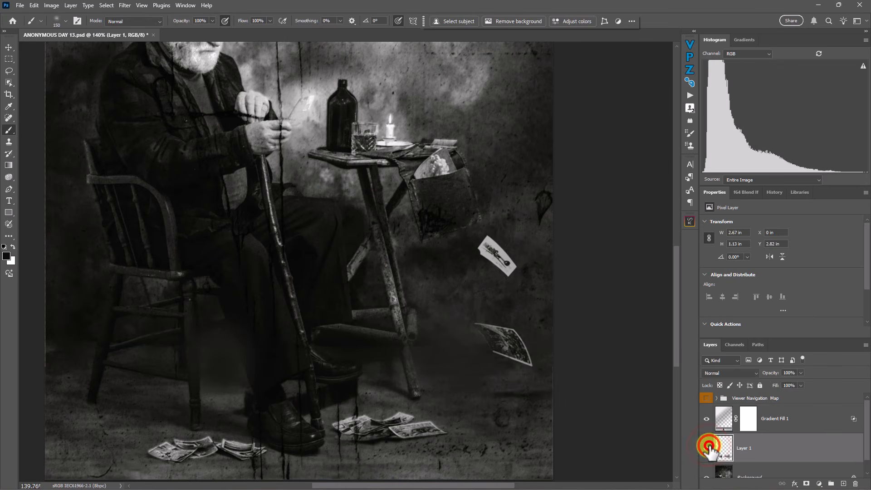
left_click(707, 448)
left_click(707, 447)
- Add a mask to the painted layer and paint black over the man's lower trouser leg to remove the overspill
left_click(802, 483)
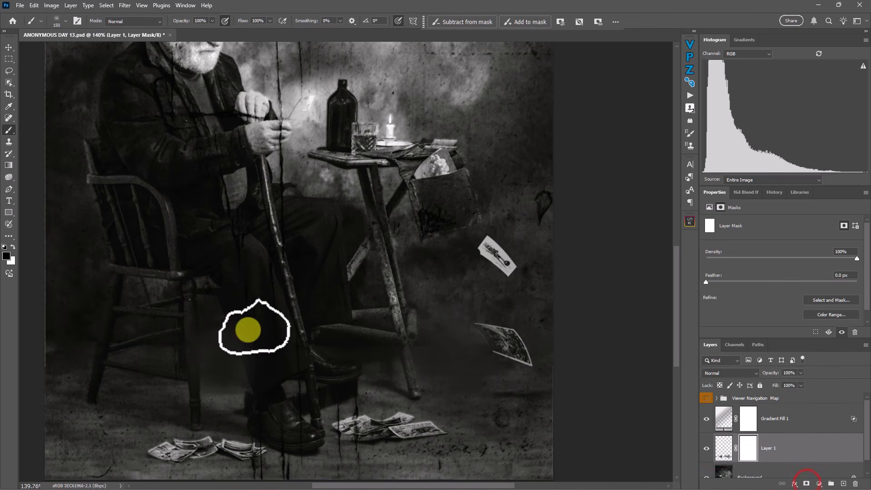
left_click(265, 317)
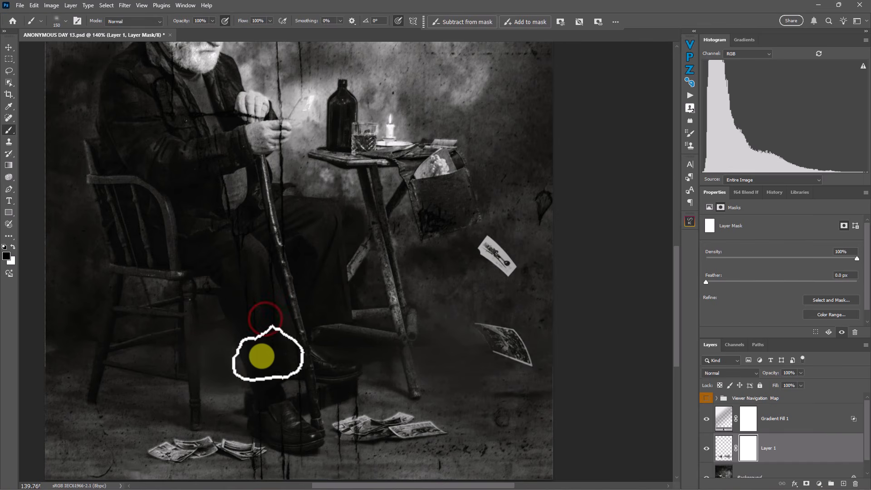
key("bracketleft")
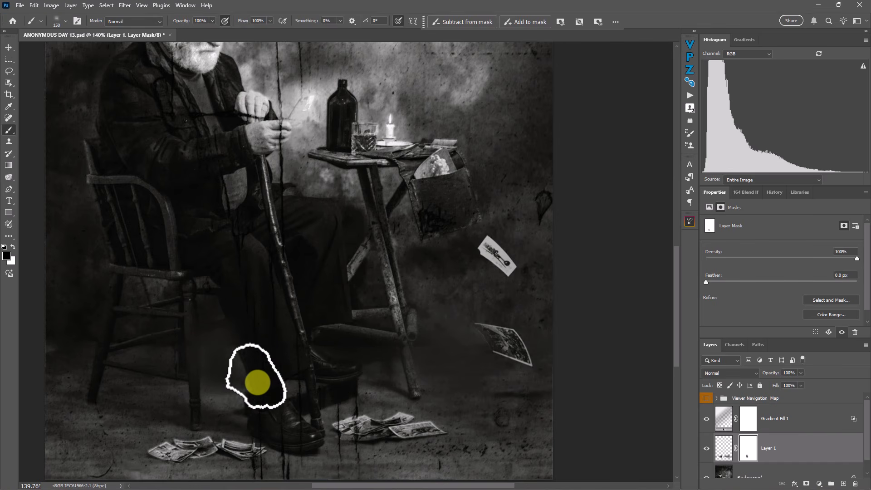
- Switch to white with an 80 px brush and restore the blended floor paint along the edge of the trouser leg
key("x")
key("bracketleft")
key("bracketleft")
key("bracketleft")
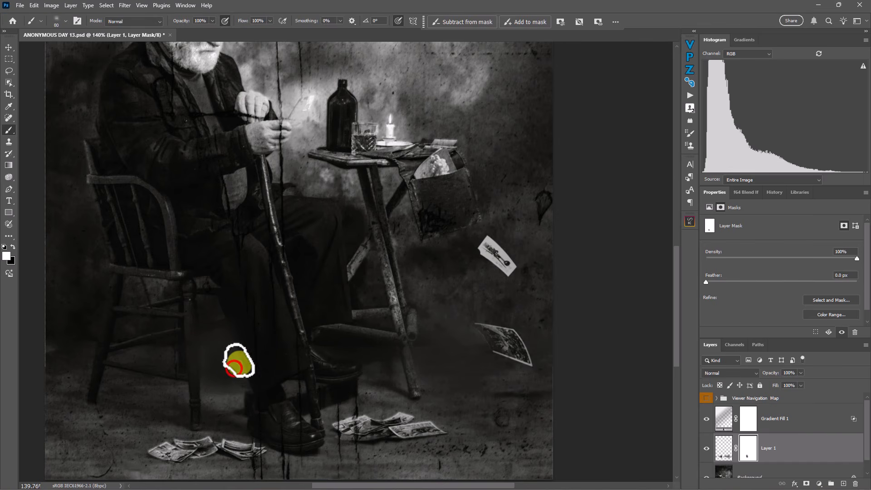
mouse_move(239, 364)
left_mouse_down()
mouse_move(255, 386)
mouse_move(245, 369)
left_mouse_up()
mouse_move(241, 368)
left_mouse_down()
mouse_move(236, 352)
mouse_move(234, 394)
mouse_move(232, 364)
left_mouse_up()
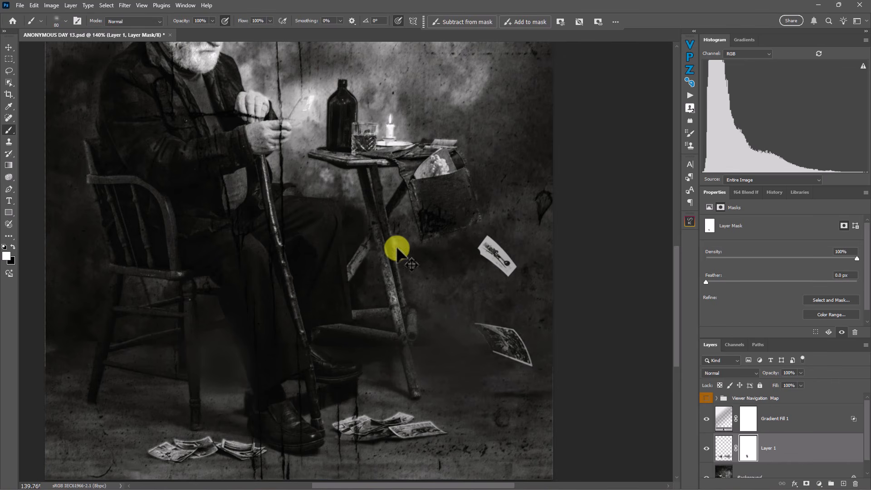
- Fit the whole picture in view, lower the painted layer's opacity to 93%, and compare it off and on
right_click(435, 247)
left_click(452, 260)
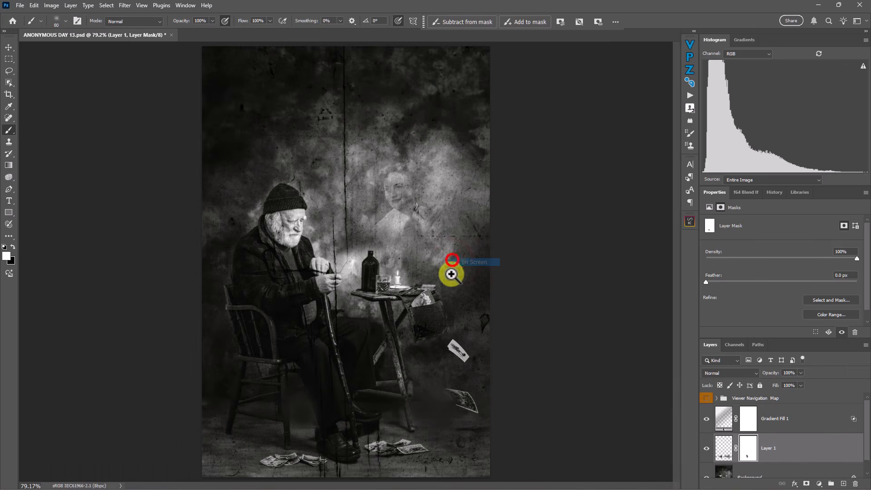
left_click(723, 449)
left_click(800, 372)
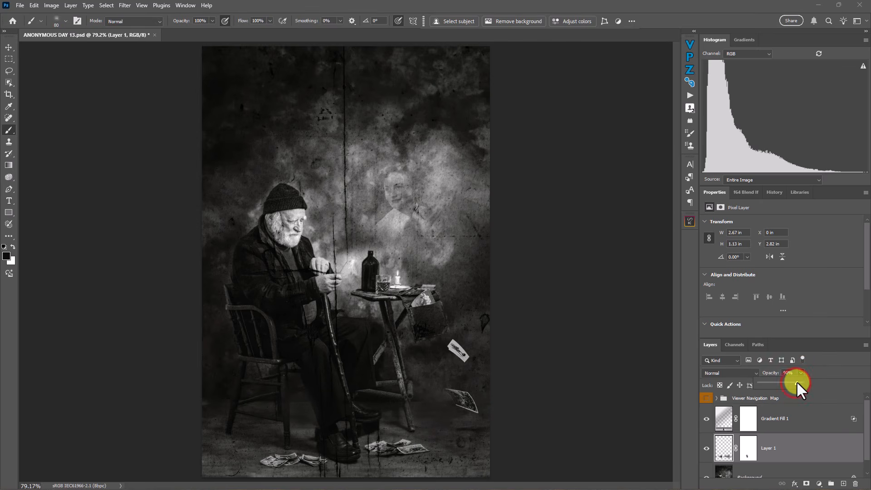
left_click(796, 380)
left_click(699, 448)
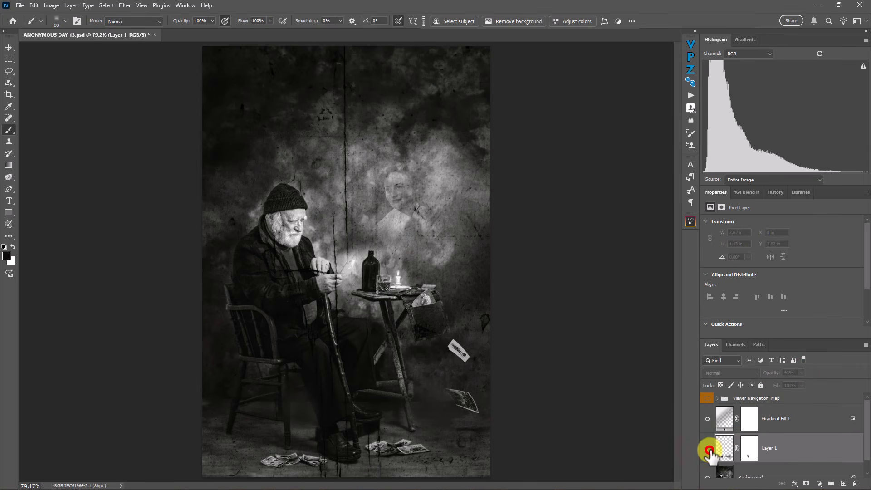
left_click(708, 448)
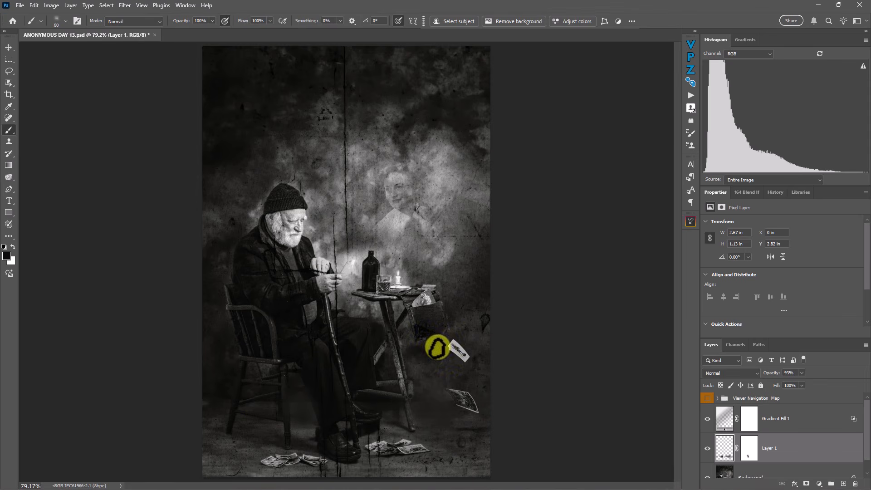
- Add a Curves adjustment directly above the Background and pull its midtones down to darken the picture
scroll(728, 442, "down", 1)
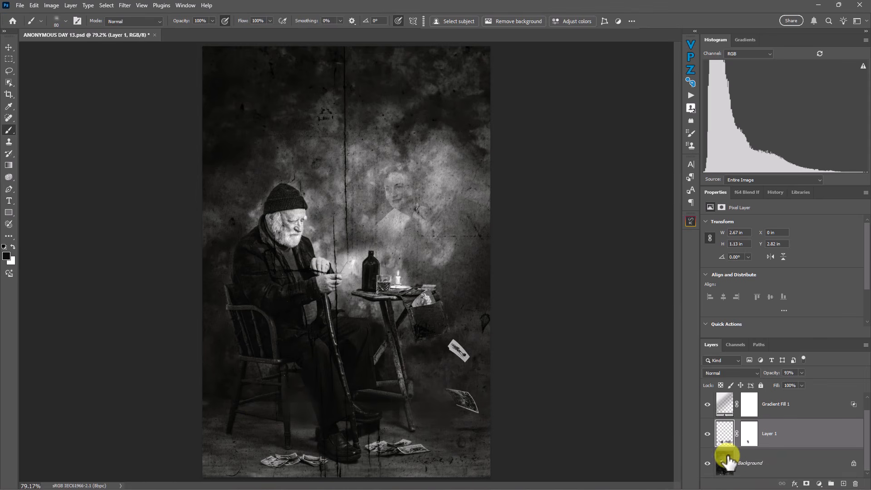
left_click(725, 457)
left_click(820, 483)
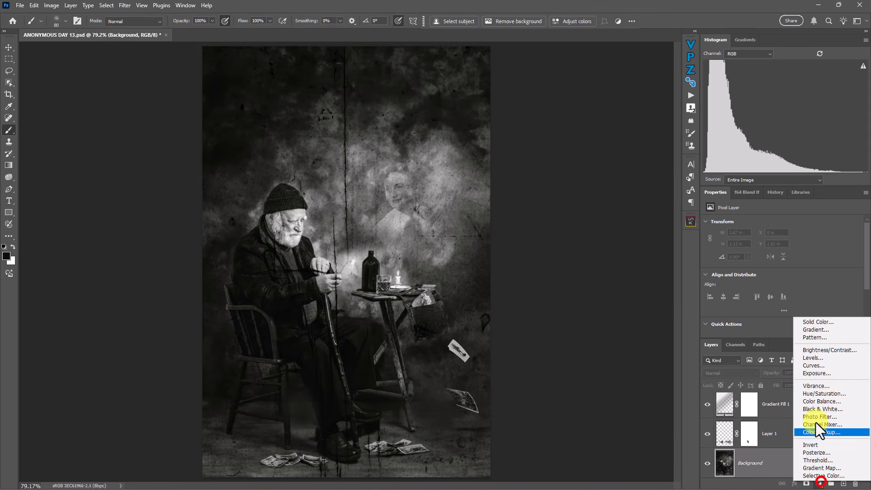
left_click(812, 365)
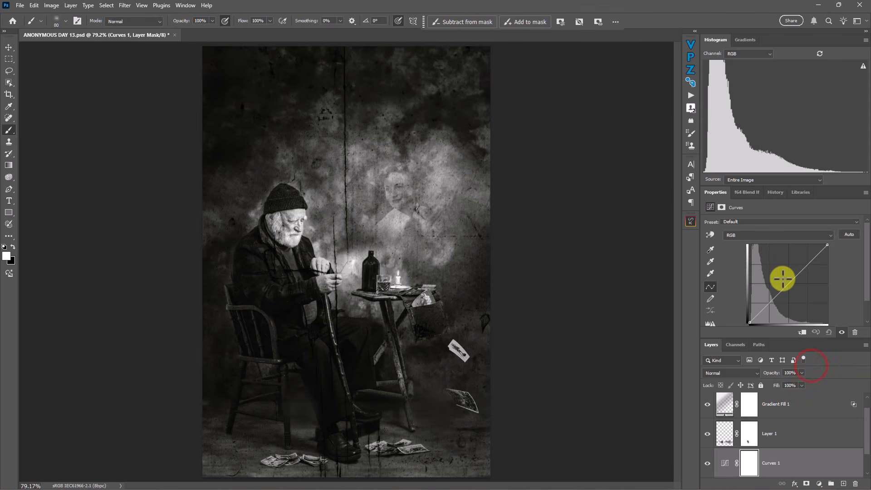
left_click_drag(790, 284, 796, 289)
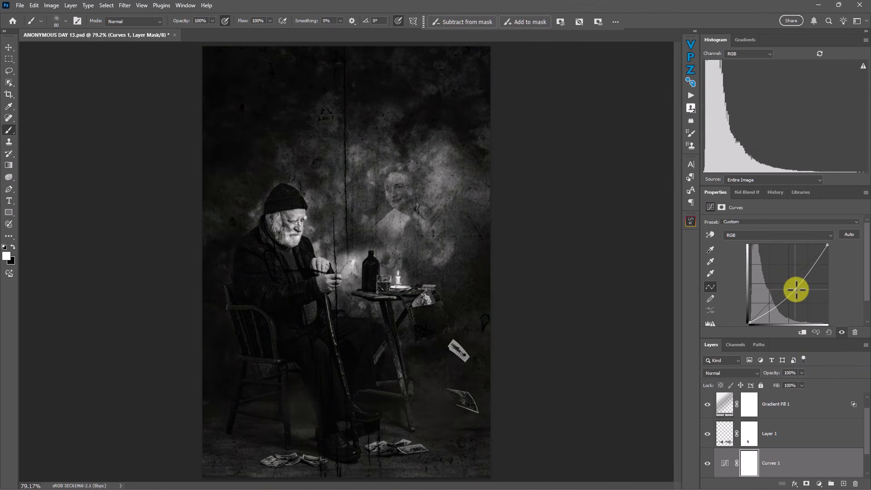
- Paint black on the Curves mask with a 1700 px brush over the picture's centre, keeping the darkening around the edges
left_click(749, 463)
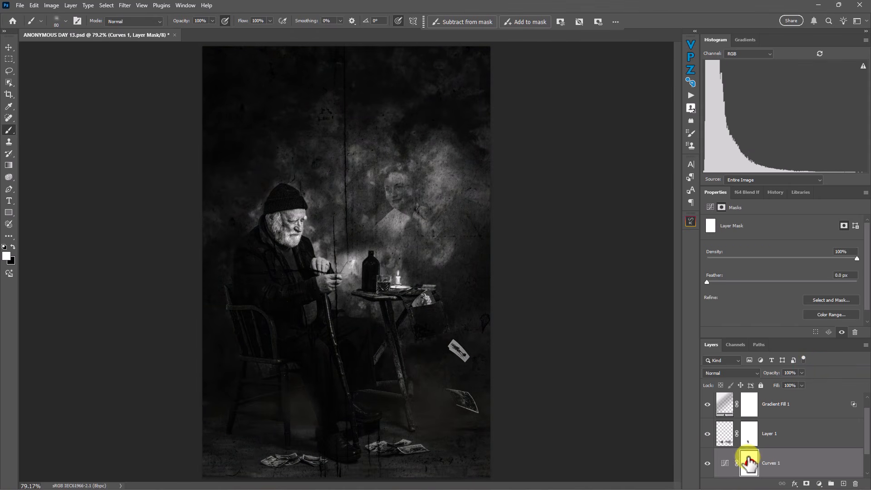
mouse_move(265, 238)
left_mouse_down()
mouse_move(288, 220)
mouse_move(311, 230)
mouse_move(310, 241)
left_mouse_up()
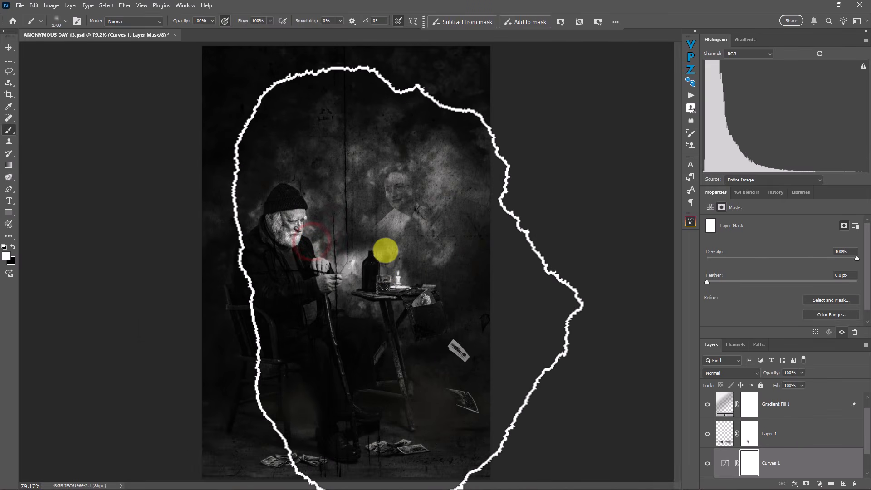
mouse_move(392, 250)
left_mouse_down()
mouse_move(284, 361)
mouse_move(362, 373)
left_mouse_up()
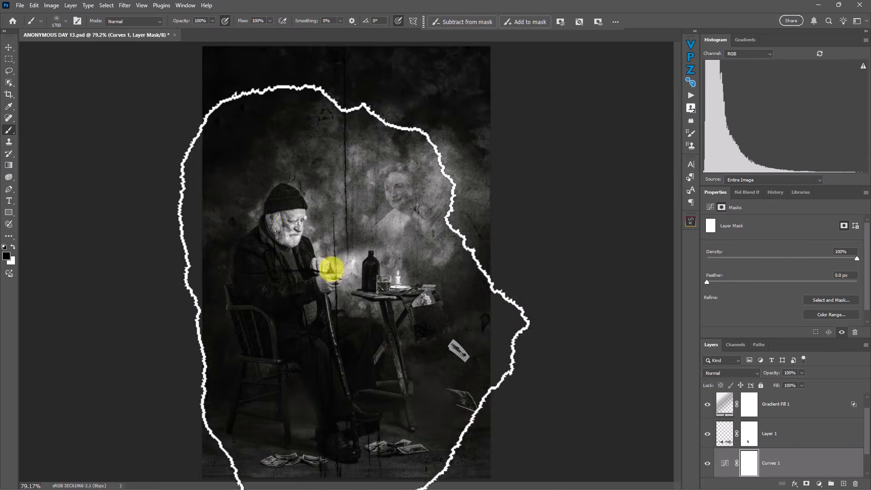
mouse_move(352, 251)
left_mouse_down()
mouse_move(373, 245)
mouse_move(363, 313)
left_mouse_up()
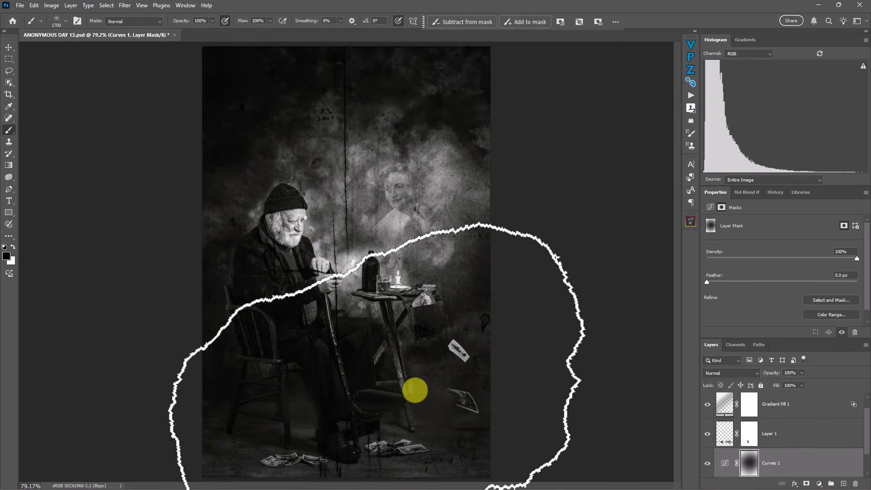
- Reduce the brush to 1100 px and paint black on the Curves mask around the fallen cards and floor to lift their darkening
key("bracketleft")
key("bracketleft")
key("bracketleft")
left_click_drag(445, 370, 447, 371)
key("bracketleft")
key("bracketleft")
key("bracketleft")
left_click(404, 444)
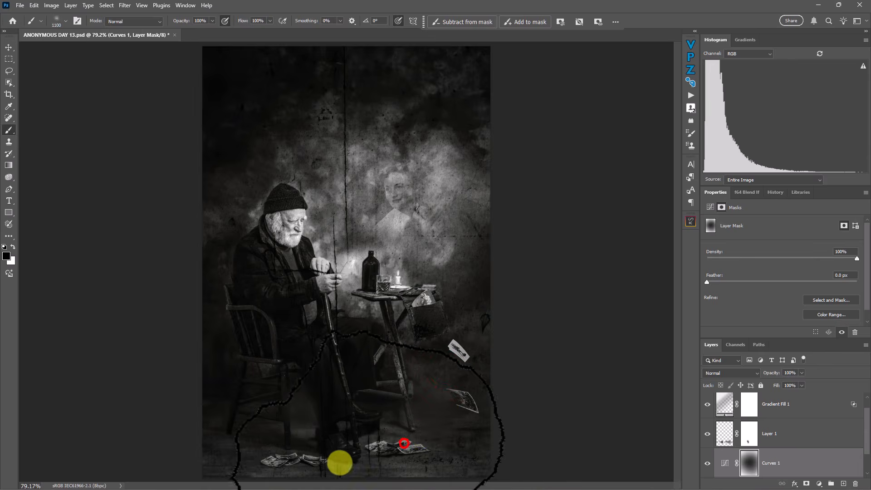
left_click(310, 457)
- Enlarge the brush to 1500 px and paint black on the Curves mask over the ghostly figure and the seated man
key("bracketright")
key("bracketright")
key("bracketright")
key("bracketright")
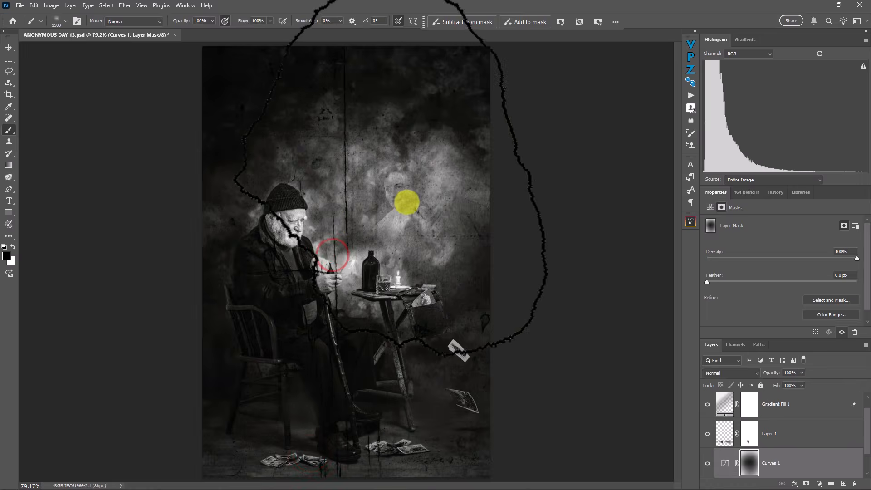
left_click(414, 204)
left_click(332, 239)
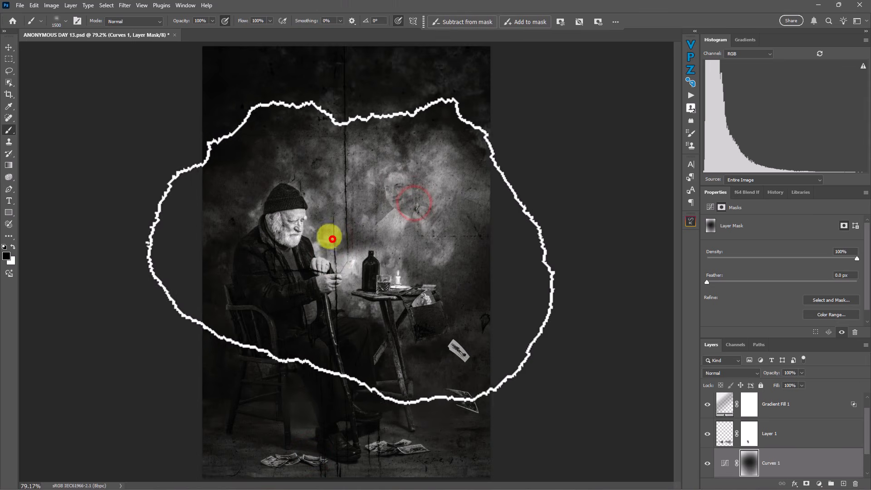
- Compare the Curves adjustment off and on, and paint black on its mask over the wall above the ghostly figure
left_click(707, 462)
left_click(707, 463)
left_click(707, 462)
left_click(707, 462)
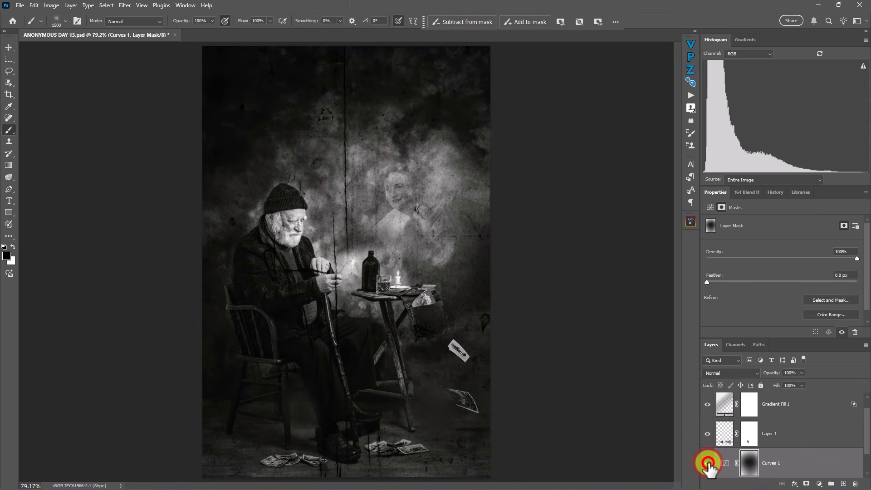
left_click(707, 463)
left_click(707, 462)
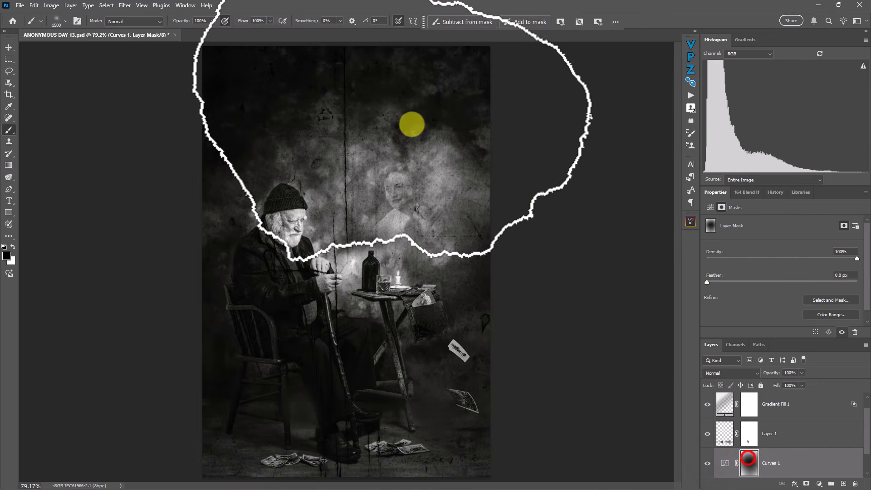
left_click(385, 93)
mouse_move(404, 84)
left_mouse_down()
mouse_move(412, 63)
mouse_move(360, 88)
left_mouse_up()
- Compare the Background alone with the full stack of adjustments
scroll(733, 471, "down", 1)
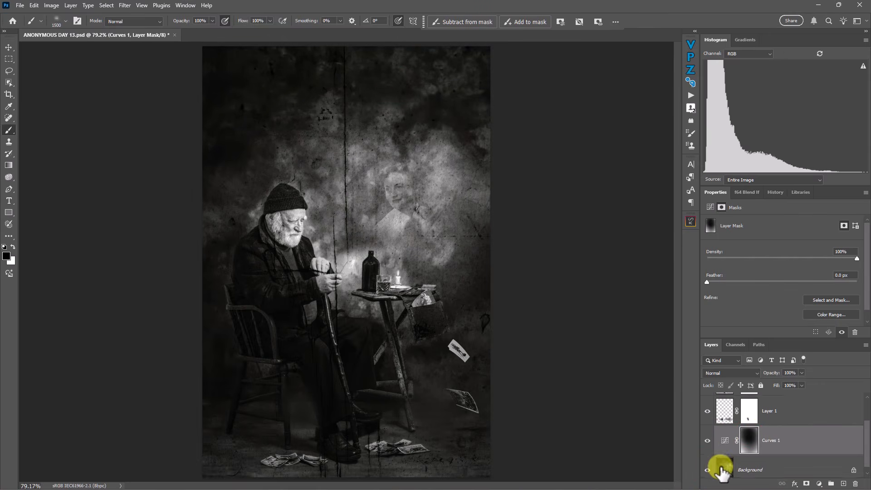
left_click(707, 462)
left_click(707, 463)
left_click(707, 463, "alt")
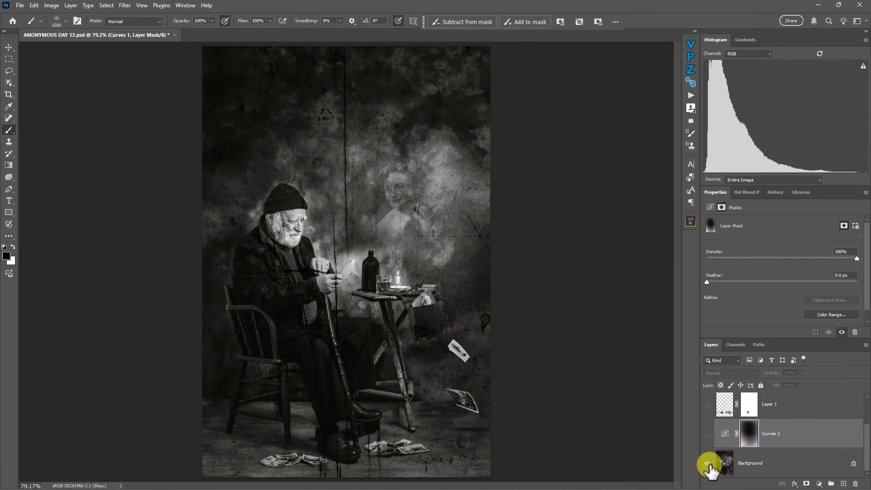
left_click(707, 463, "alt")
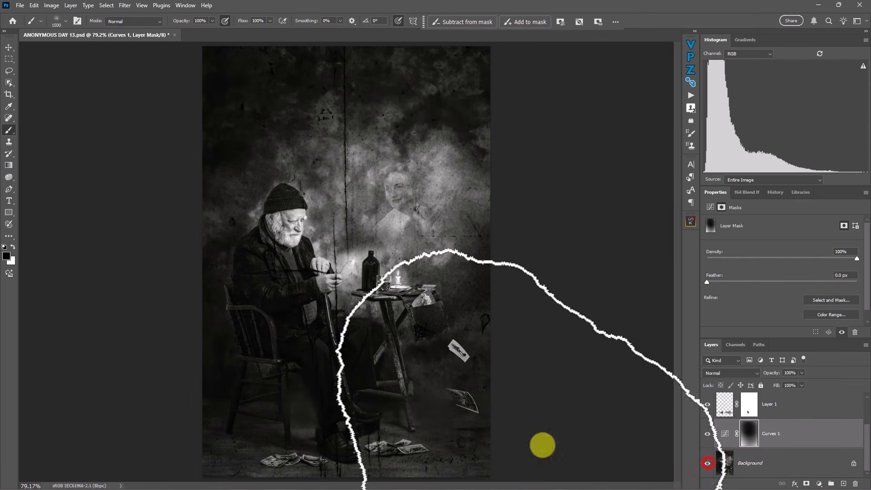
- Show the Viewer Navigation Map group, compare the map with the edit layers off and on, and hide the group again
scroll(757, 437, "up", 2)
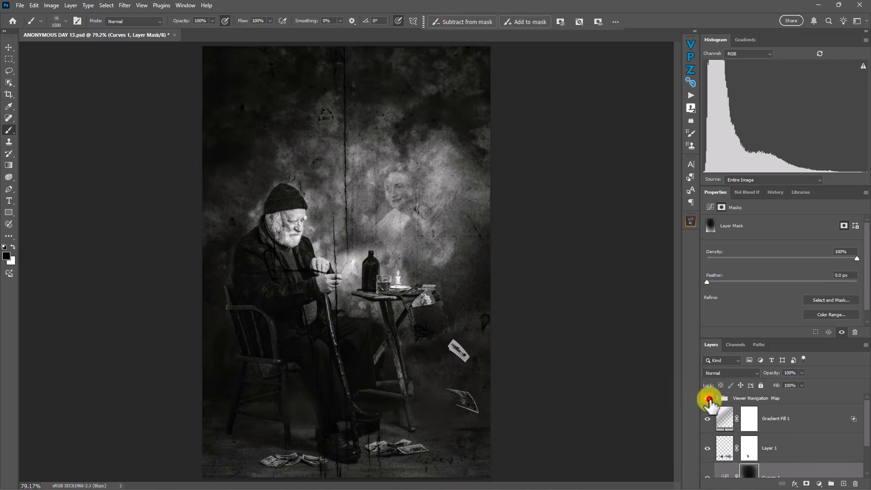
left_click(708, 398)
scroll(713, 423, "down", 2)
left_click(706, 403)
scroll(709, 419, "up", 2)
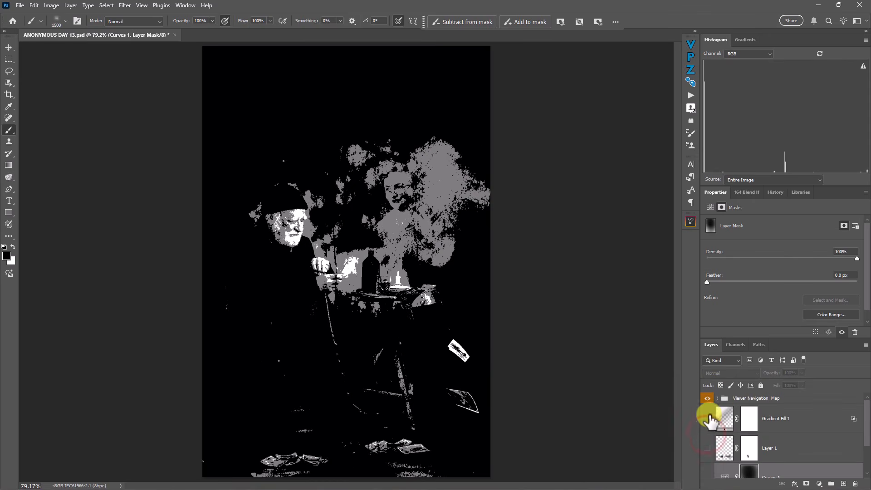
mouse_move(706, 414)
left_mouse_down()
mouse_move(708, 474)
mouse_move(709, 413)
left_mouse_up()
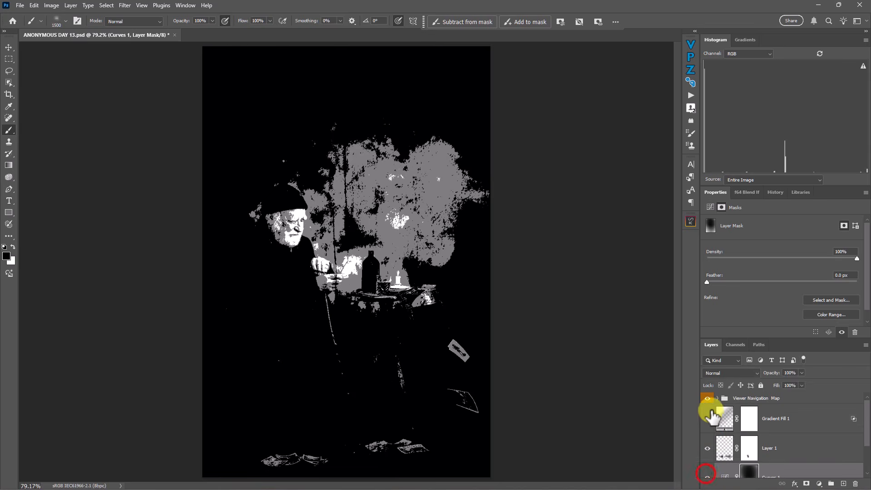
left_click(707, 397)
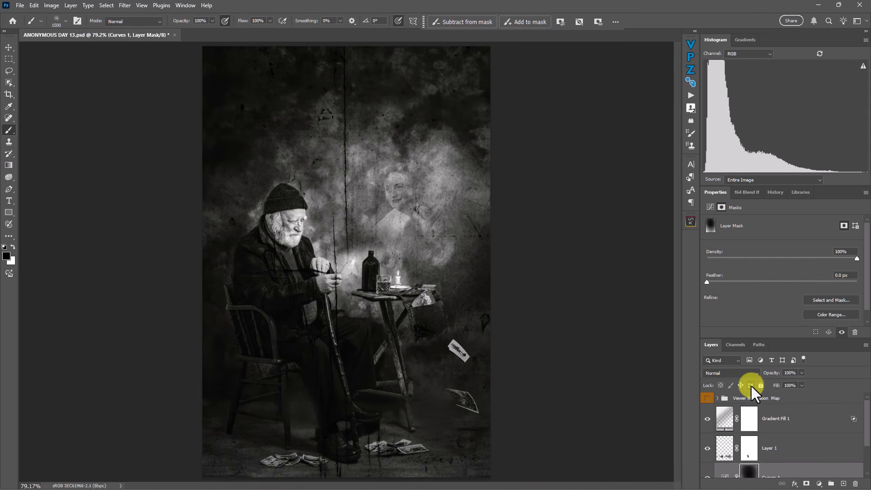